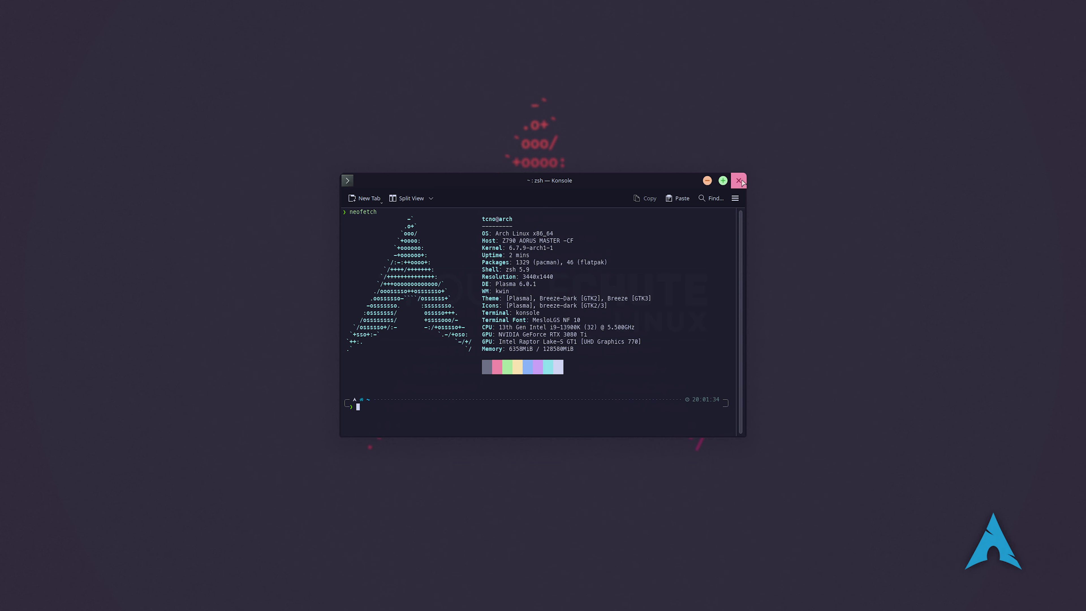
Close the terminal and raise the system volume from 35% to 85% with the media keys.
left_click(739, 180)
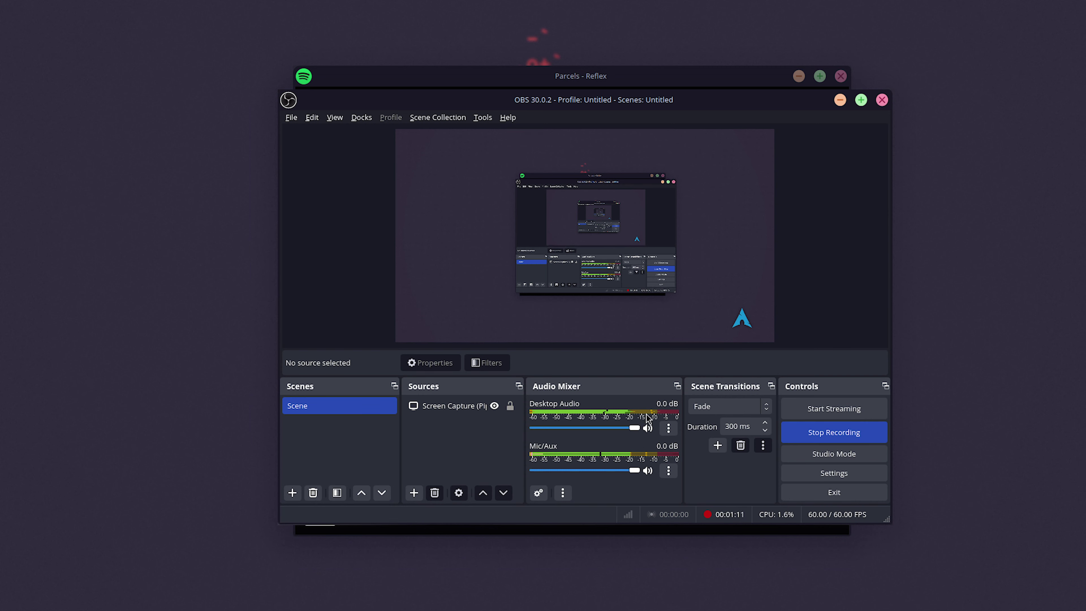
key("XF86AudioLowerVolume")
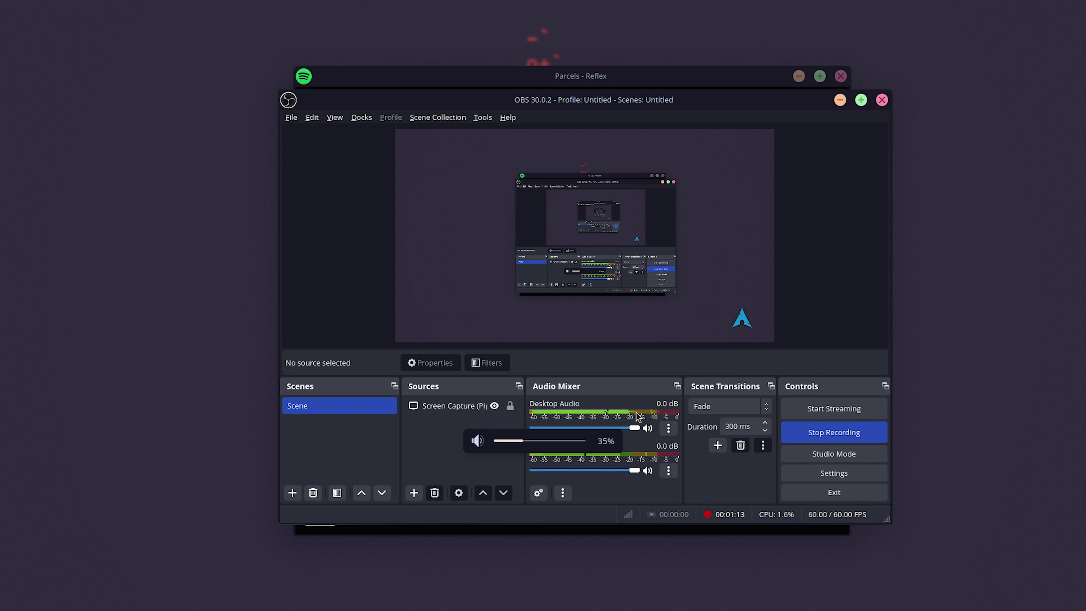
key("XF86AudioRaiseVolume")
key("XF86AudioRaiseVolume")
key("XF86AudioRaiseVolume")
key("XF86AudioRaiseVolume")
key("XF86AudioRaiseVolume")
key("XF86AudioRaiseVolume")
key("XF86AudioRaiseVolume")
key("XF86AudioRaiseVolume")
key("XF86AudioRaiseVolume")
key("XF86AudioRaiseVolume")
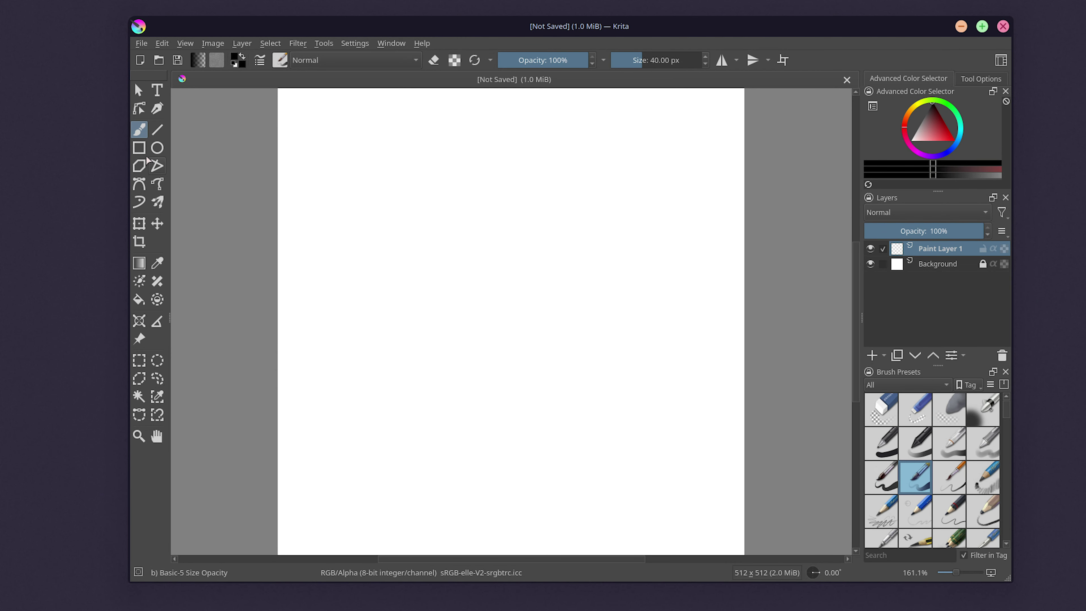
Shrink the brush and write the 0 label at the origin and 100 atop the vertical axis.
left_click_drag(367, 265, 342, 264)
left_click(955, 112)
left_click(952, 139)
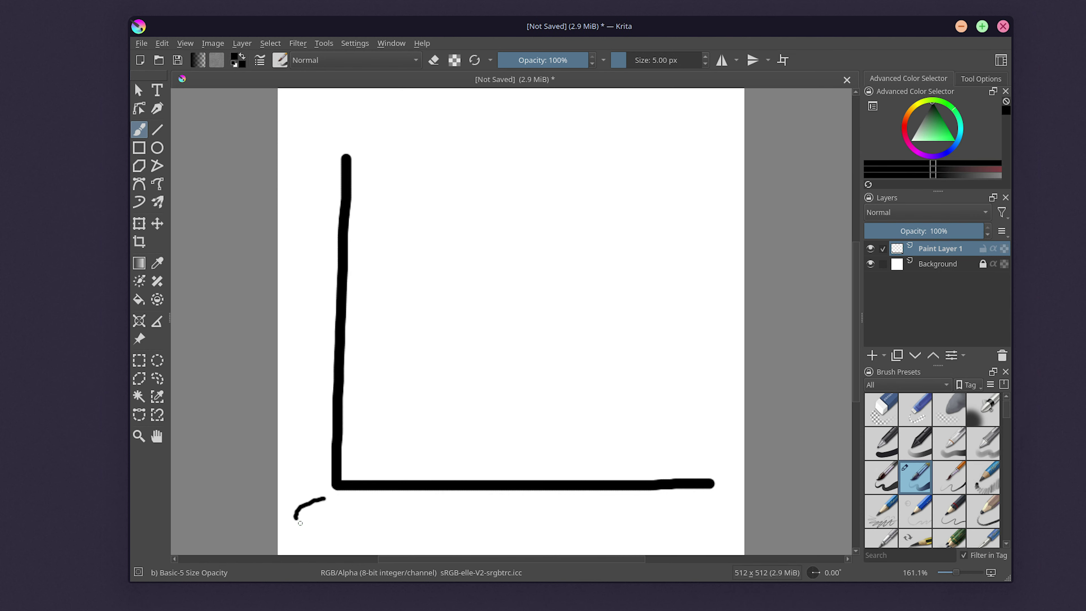
left_click_drag(300, 522, 322, 498)
left_click_drag(286, 144, 288, 161)
left_click_drag(307, 140, 304, 141)
left_click_drag(330, 125, 320, 136)
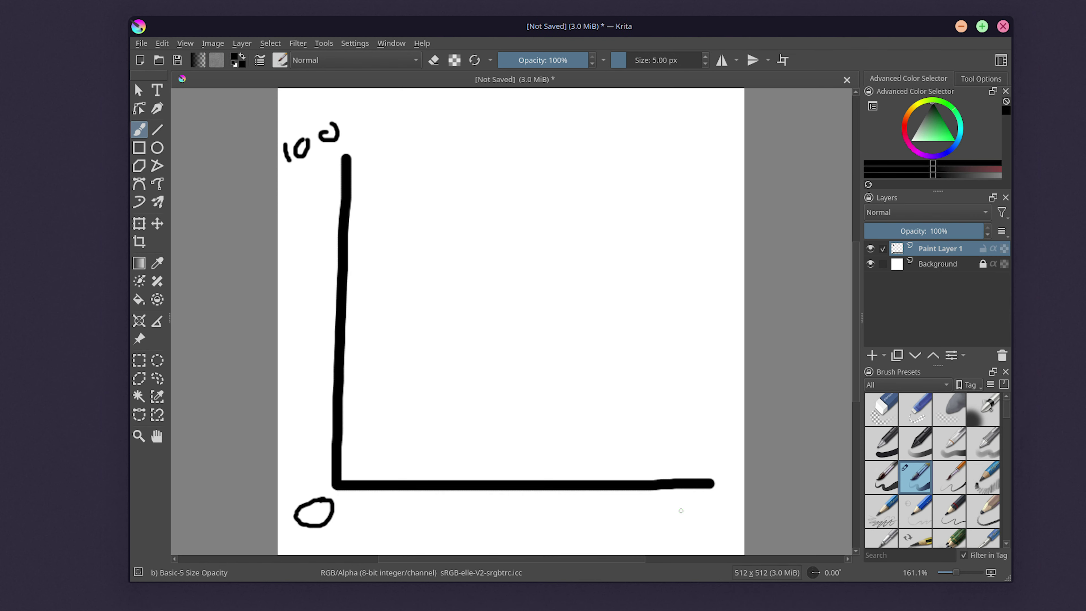
Label the horizontal axis end 100 and draw a green diagonal line from the origin.
left_click_drag(682, 504, 687, 524)
mouse_move(718, 489)
left_mouse_down()
mouse_move(722, 513)
mouse_move(743, 513)
left_mouse_up()
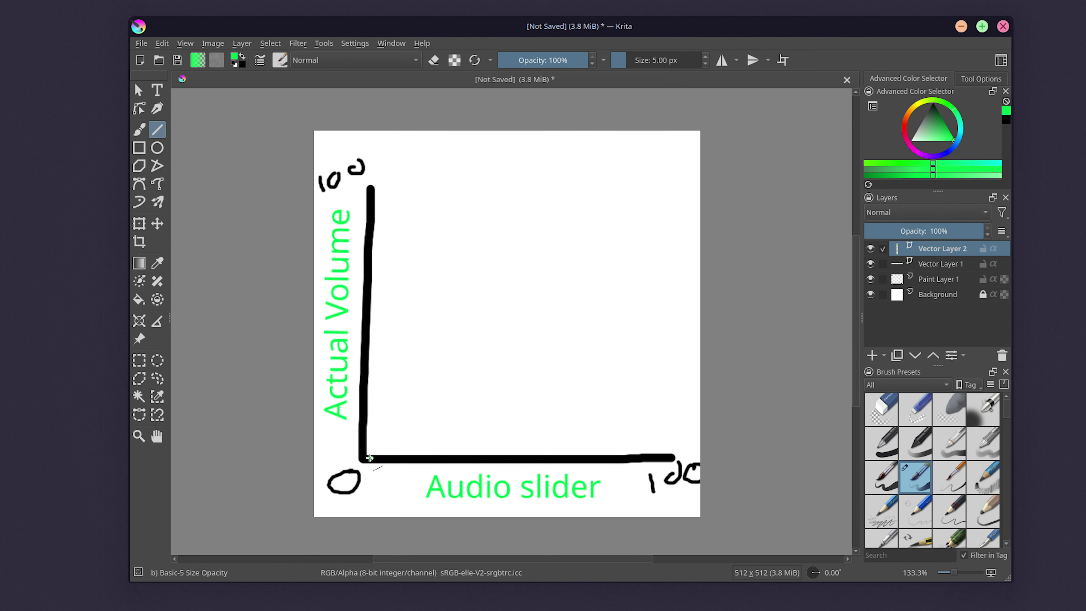
left_click_drag(367, 456, 656, 179)
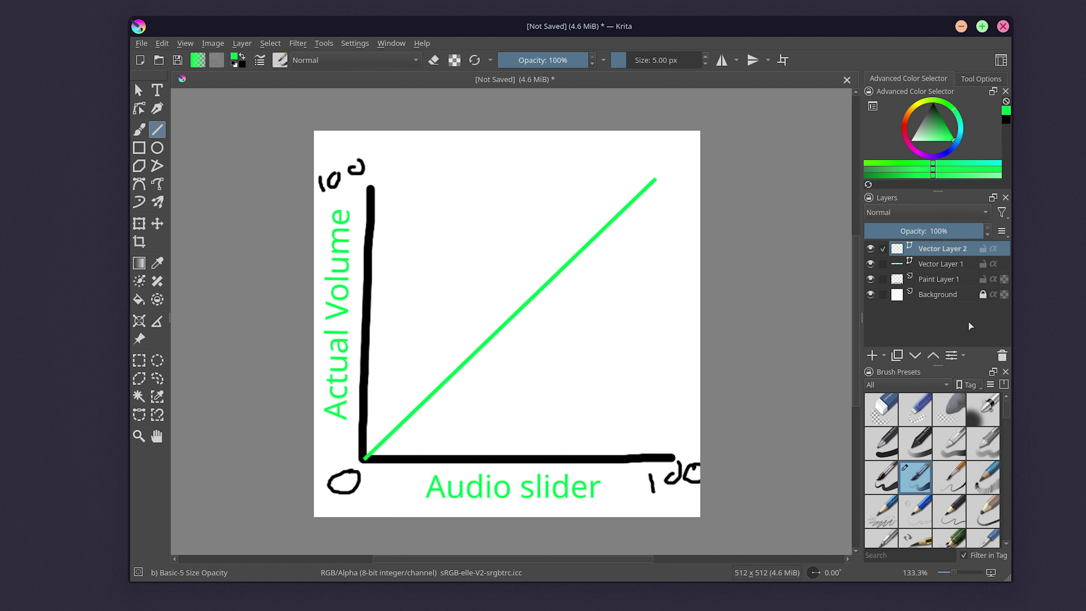
Replace the green diagonal with a red diagonal line from the origin.
key("ctrl+z")
left_click(905, 127)
left_click_drag(363, 455, 663, 194)
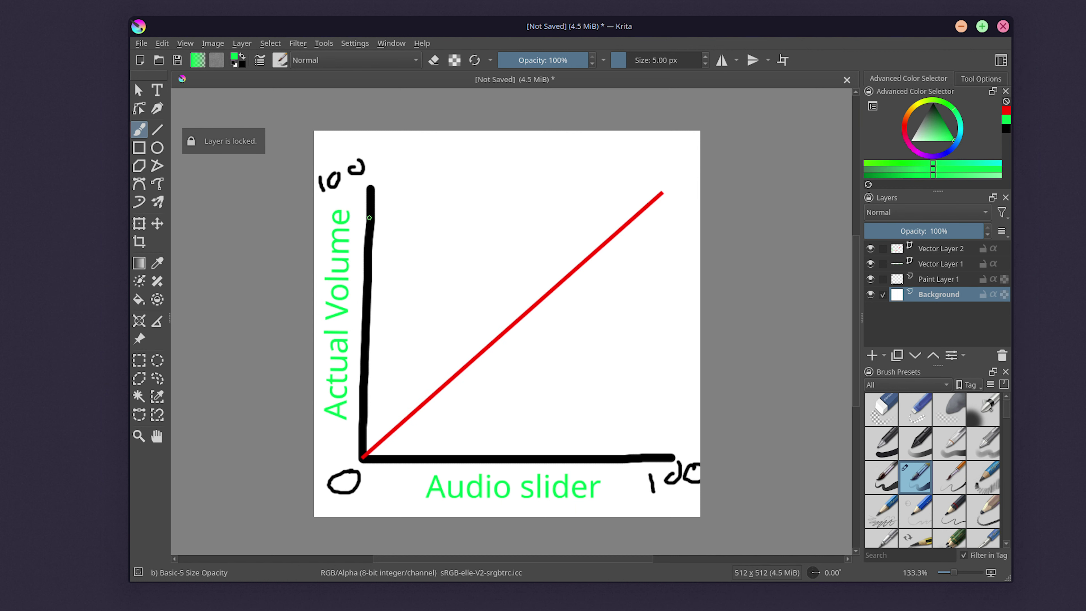
Draw a green curve rising steeply then flattening, and circle the top-right meeting point and origin.
mouse_move(374, 220)
left_mouse_down()
mouse_move(505, 215)
mouse_move(668, 183)
left_mouse_up()
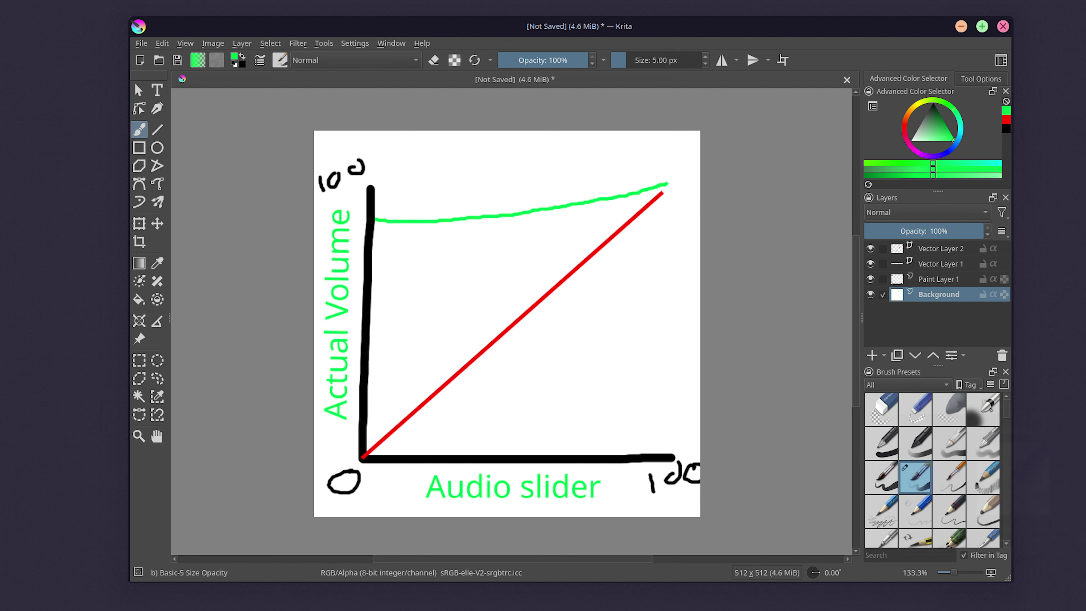
key("ctrl+z")
left_click_drag(404, 222, 673, 190)
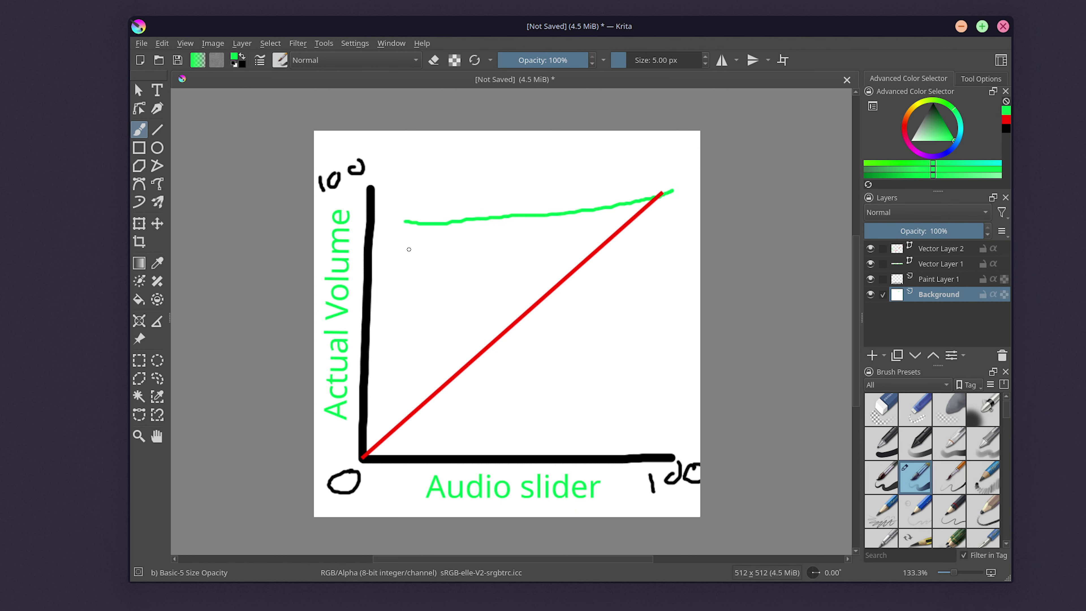
left_click_drag(405, 221, 381, 460)
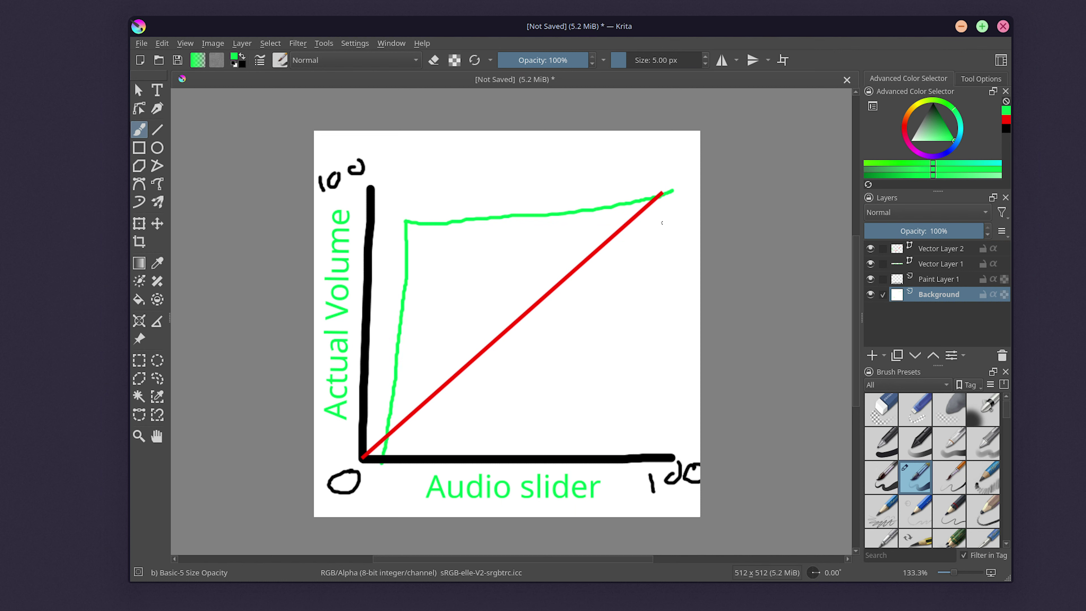
mouse_move(683, 175)
left_mouse_down()
mouse_move(647, 190)
mouse_move(682, 223)
mouse_move(658, 174)
left_mouse_up()
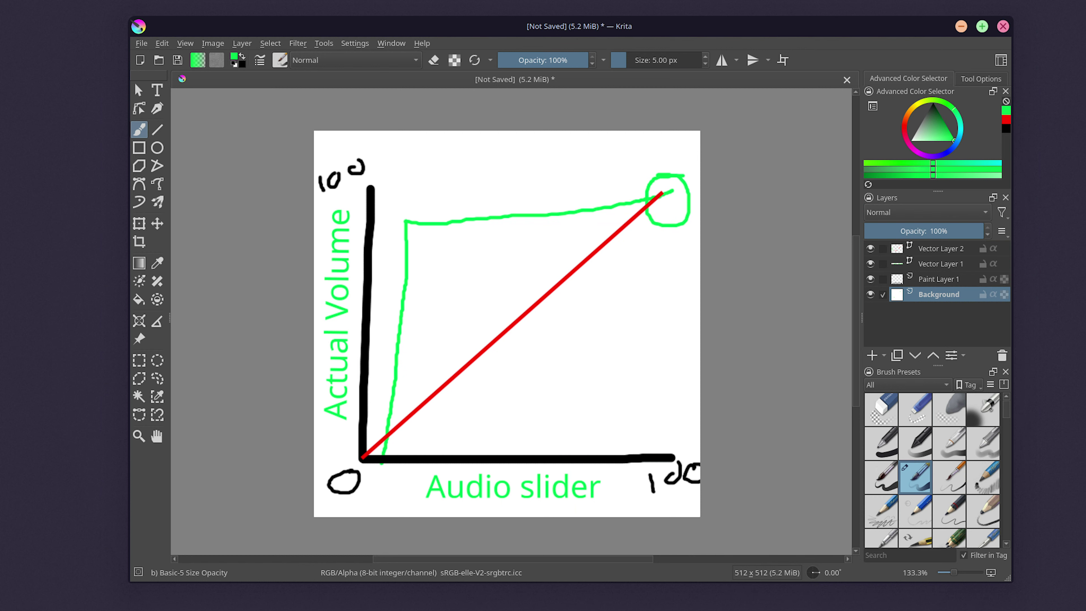
mouse_move(403, 414)
left_mouse_down()
mouse_move(406, 481)
mouse_move(376, 422)
left_mouse_up()
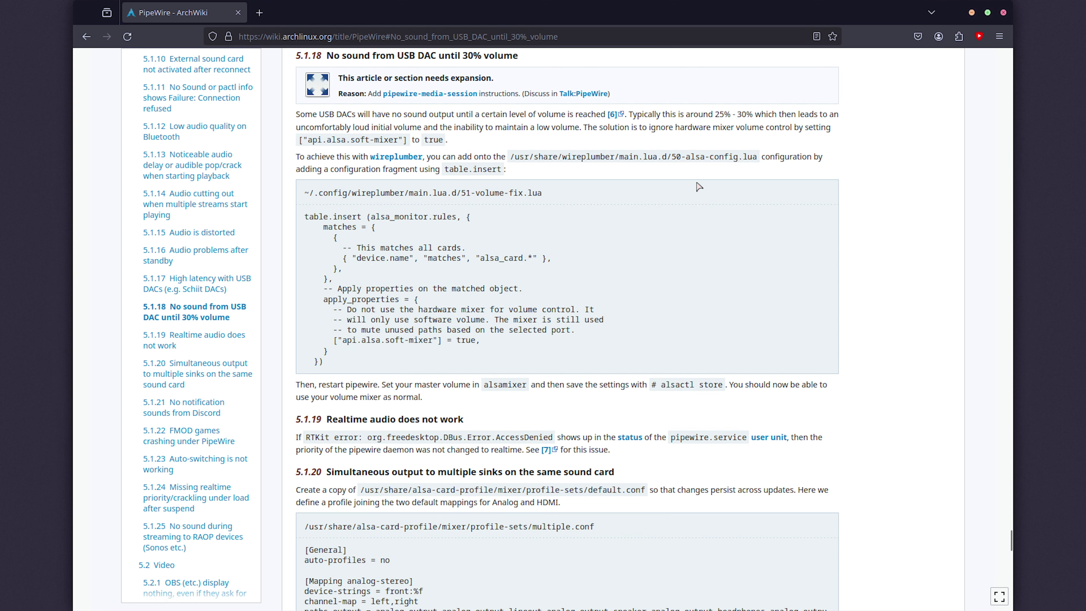
Scroll to the USB DAC section and highlight 'hardware mixer' and the api.alsa.soft-mixer setting.
middle_click(720, 192)
left_click_drag(518, 74, 336, 71)
middle_click(878, 233)
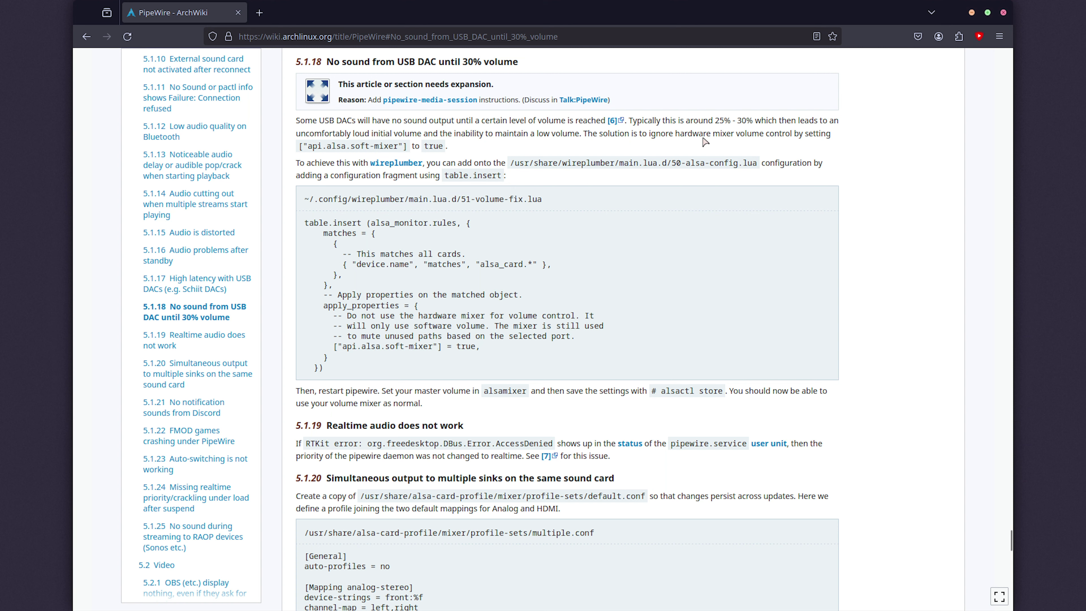
left_click_drag(675, 133, 734, 133)
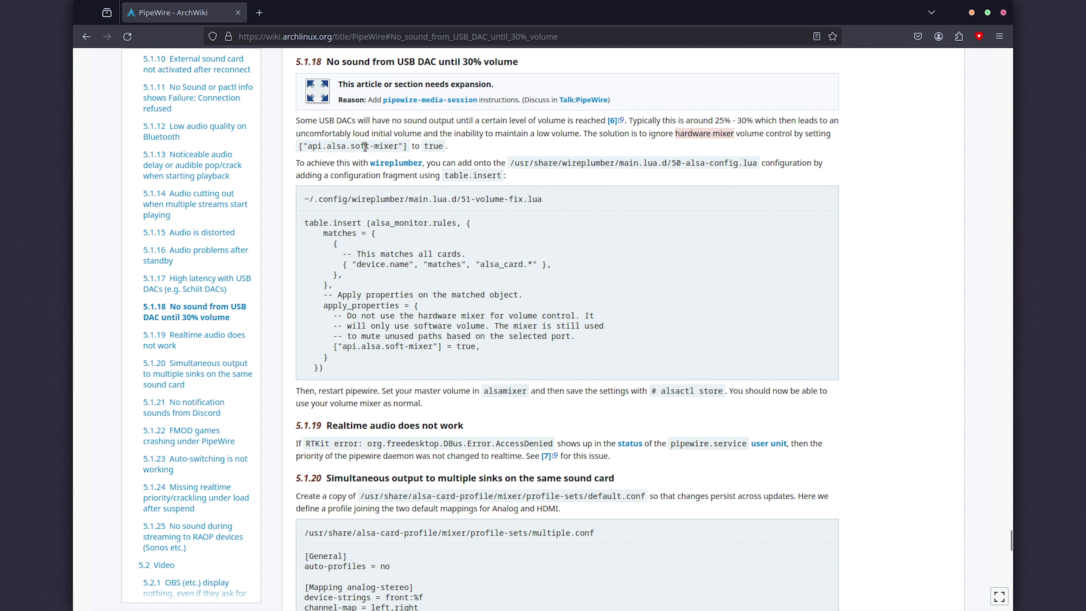
left_click_drag(403, 146, 306, 144)
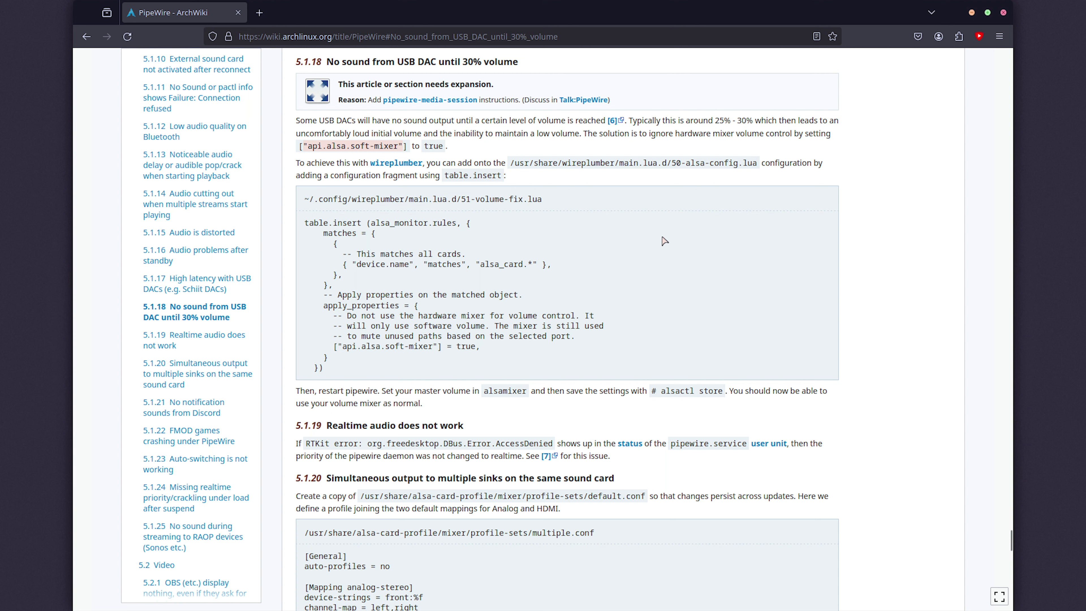
Select the /usr/share/wireplumber/main.lua.d/50-alsa-config.lua path and the soft-mixer code line on the wiki.
left_click(490, 153)
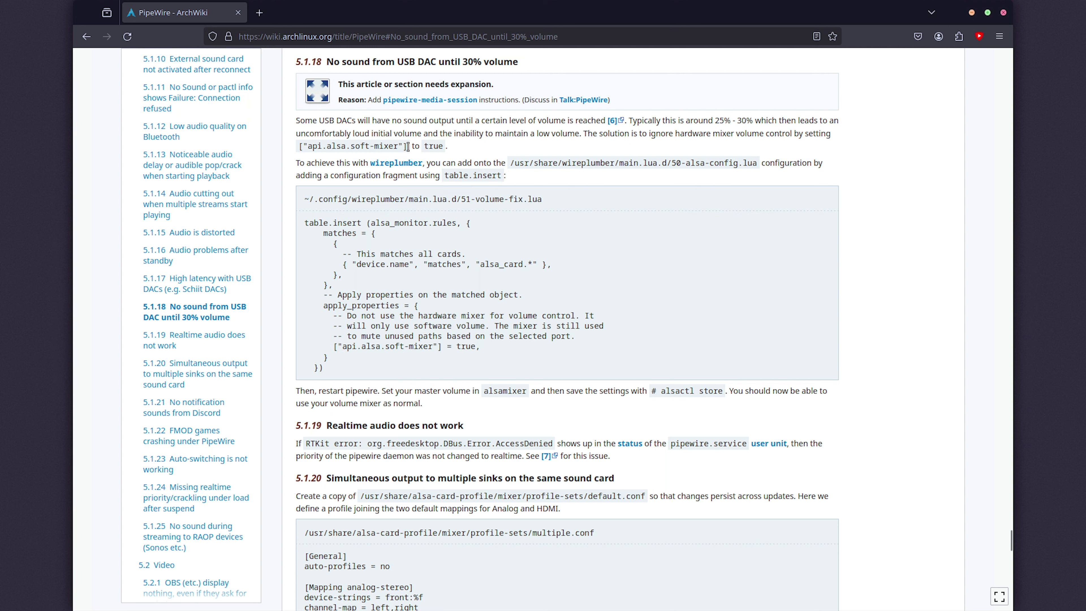
left_click_drag(408, 146, 299, 146)
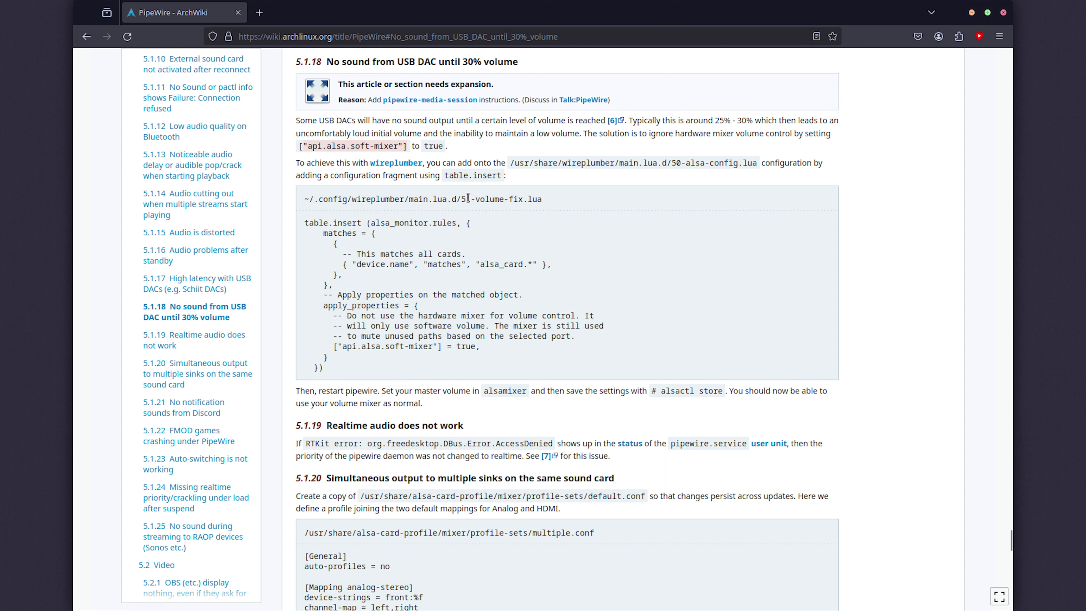
double_click(335, 146)
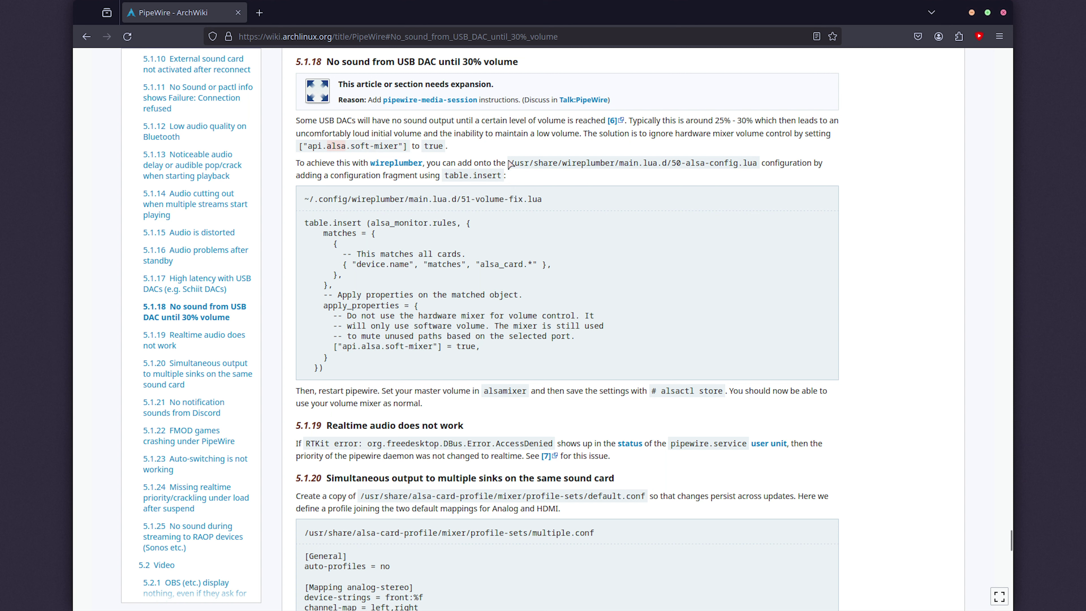
left_click_drag(510, 162, 757, 163)
key("ctrl+c")
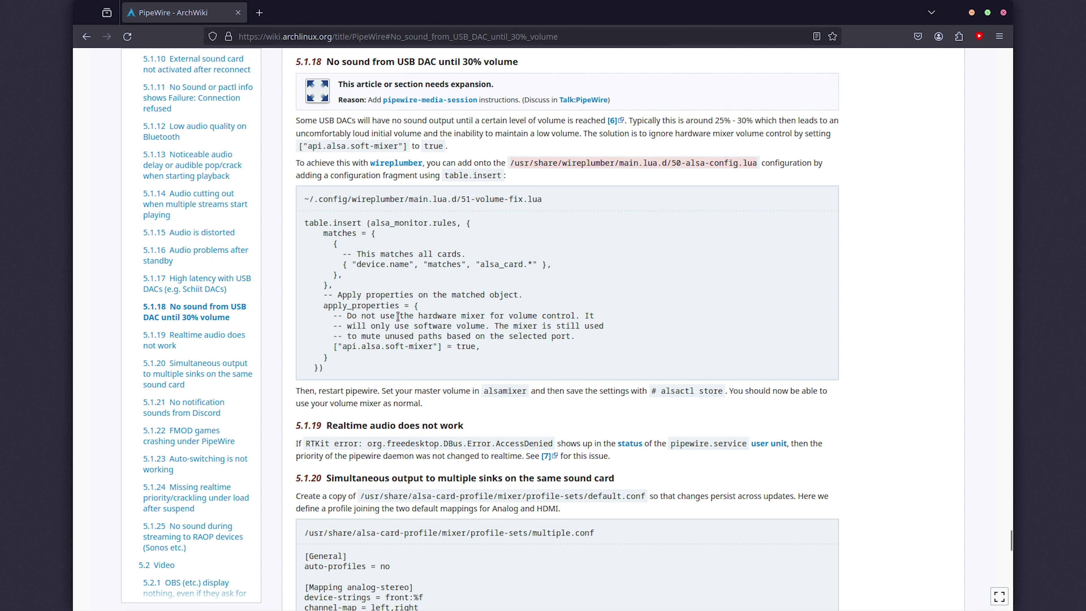
left_click_drag(334, 347, 481, 346)
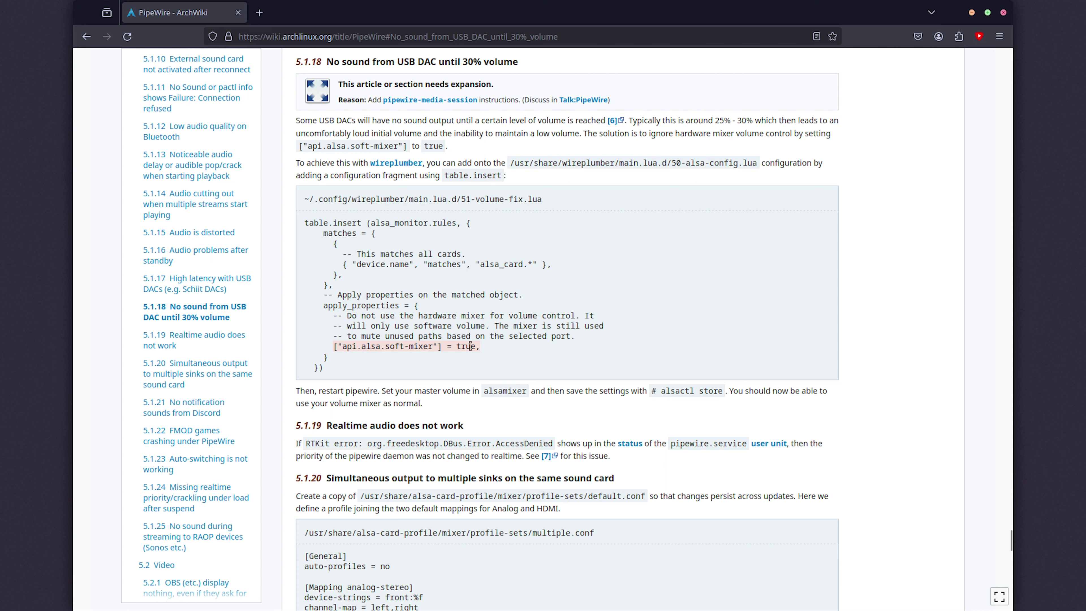
Open the pasted 50-alsa-config.lua path with sudo nvim and browse through the file.
key("ctrl+alt+t")
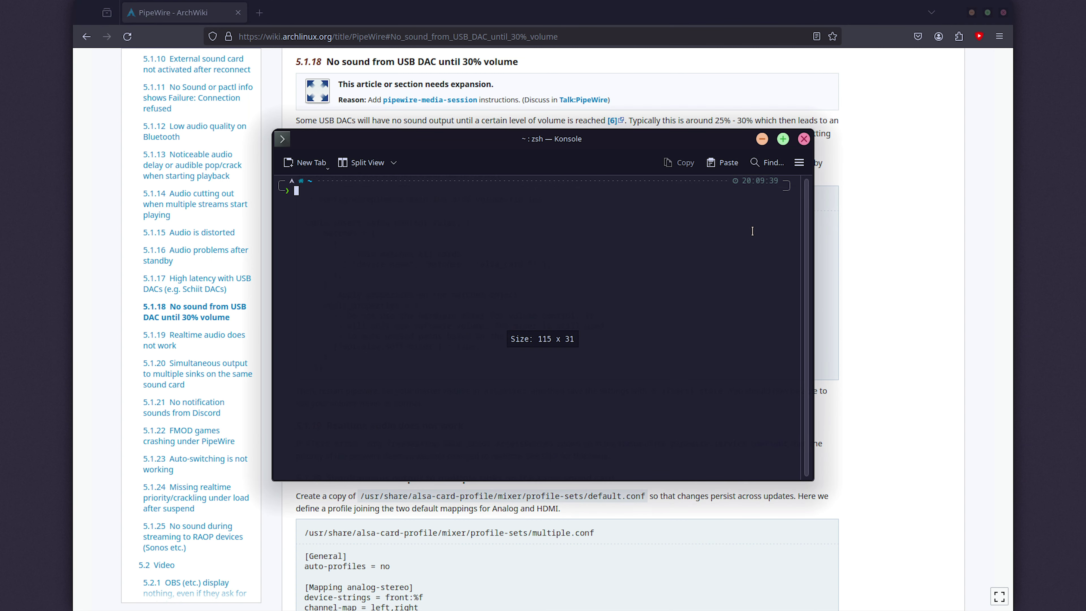
type("sudo n")
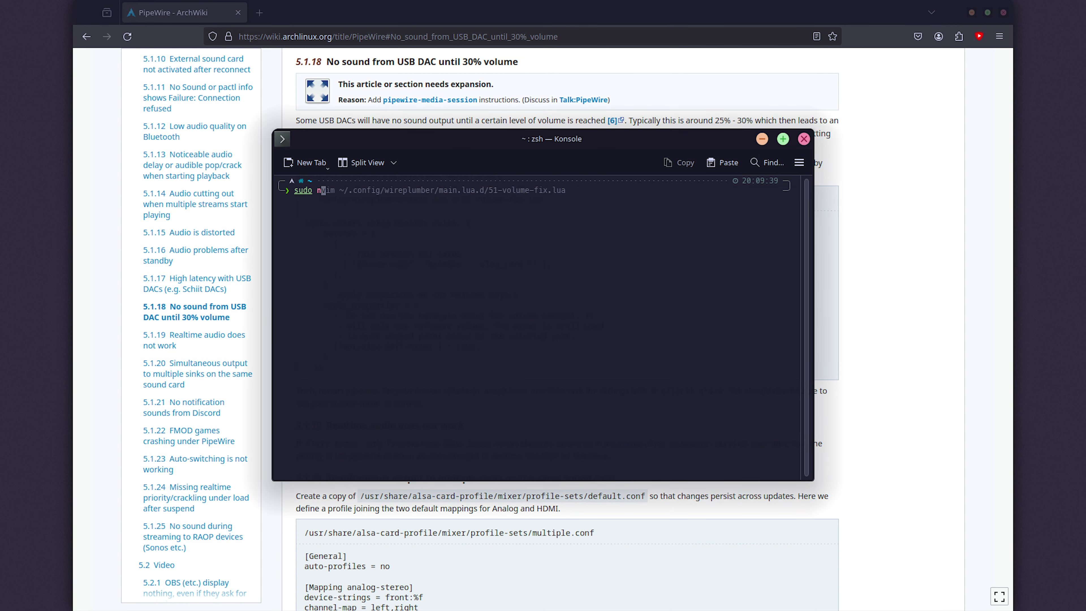
type("vim")
key("ctrl+shift+v")
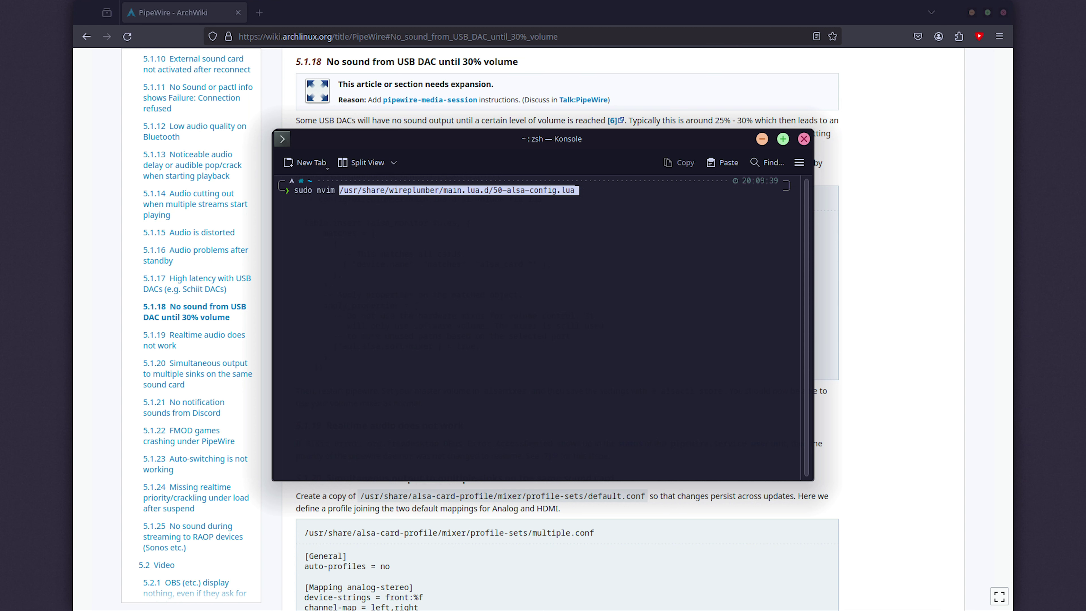
key("Return")
key("Return")
key("j")
key("j")
key("j")
key("j")
key("j")
key("j")
key("j")
key("j")
key("j")
key("j")
key("j")
key("j")
key("j")
key("j")
key("j")
key("j")
key("j")
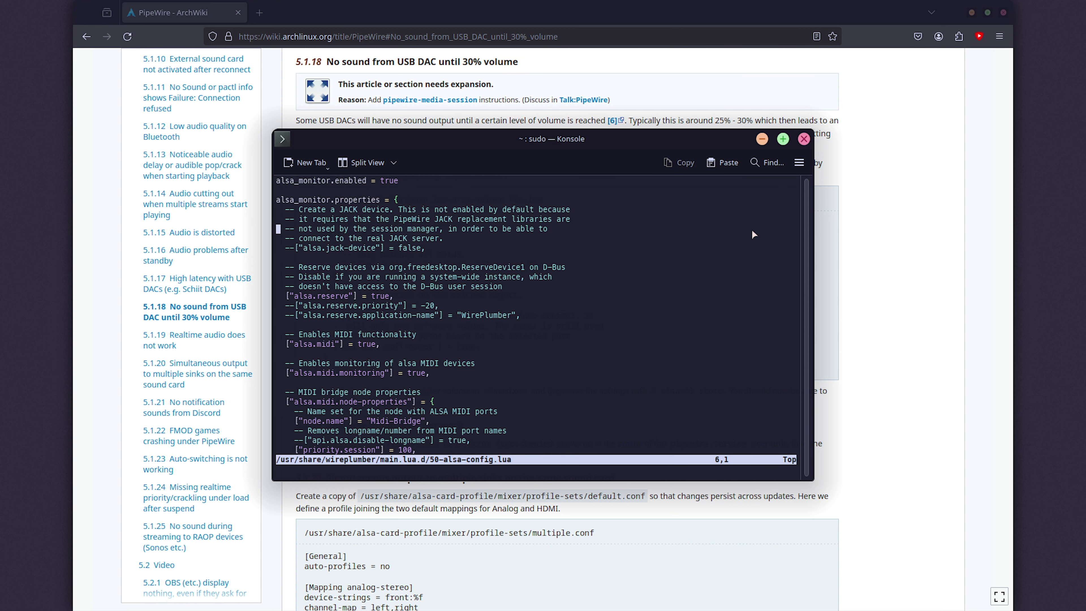
key("j")
key("j")
key("j")
key("j")
key("j")
key("j")
key("j")
key("j")
key("j")
key("j")
key("j")
key("j")
key("j")
key("j")
key("j")
key("j")
key("j")
key("j")
key("j")
key("j")
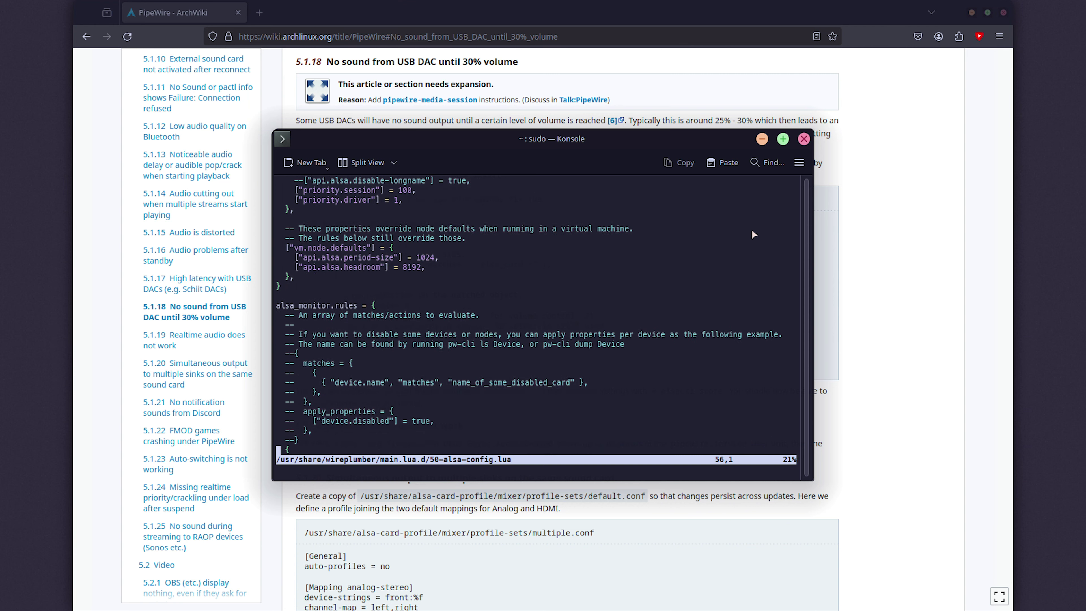
key("j")
key("j")
key("j")
key("j")
key("j")
key("j")
key("j")
key("j")
key("j")
key("j")
key("j")
key("j")
key("j")
key("j")
key("j")
key("j")
key("j")
key("j")
key("j")
key("j")
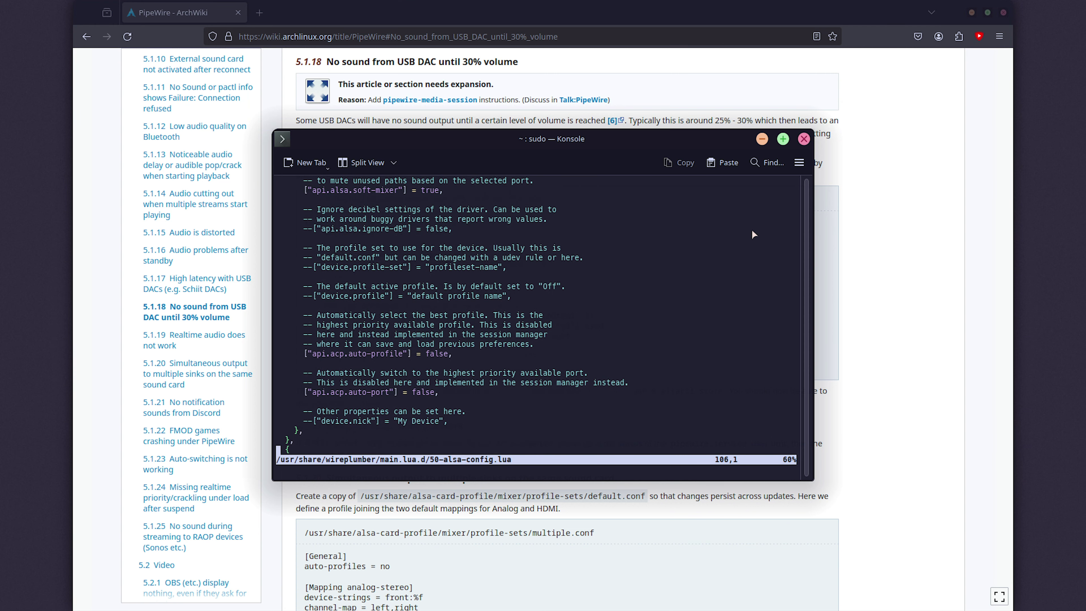
key("Down")
key("Down")
key("Down")
key("Down")
key("Down")
key("Down")
key("Down")
key("Down")
key("Down")
key("Down")
key("Down")
key("Down")
key("Down")
key("Down")
key("Down")
key("Down")
key("Down")
key("Down")
key("Down")
key("Down")
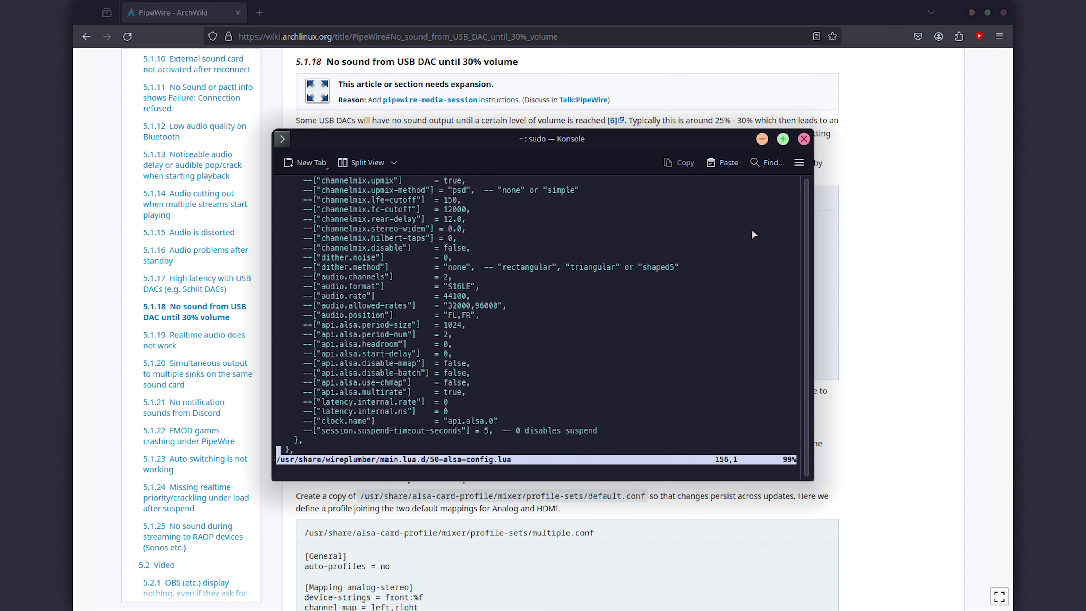
key("Down")
key("Up")
key("Up")
key("Up")
key("Up")
key("Up")
key("Up")
key("Up")
key("Up")
key("Up")
key("Up")
key("Up")
key("Up")
key("Up")
key("Up")
key("Up")
key("Up")
key("Up")
key("Up")
key("Up")
key("Up")
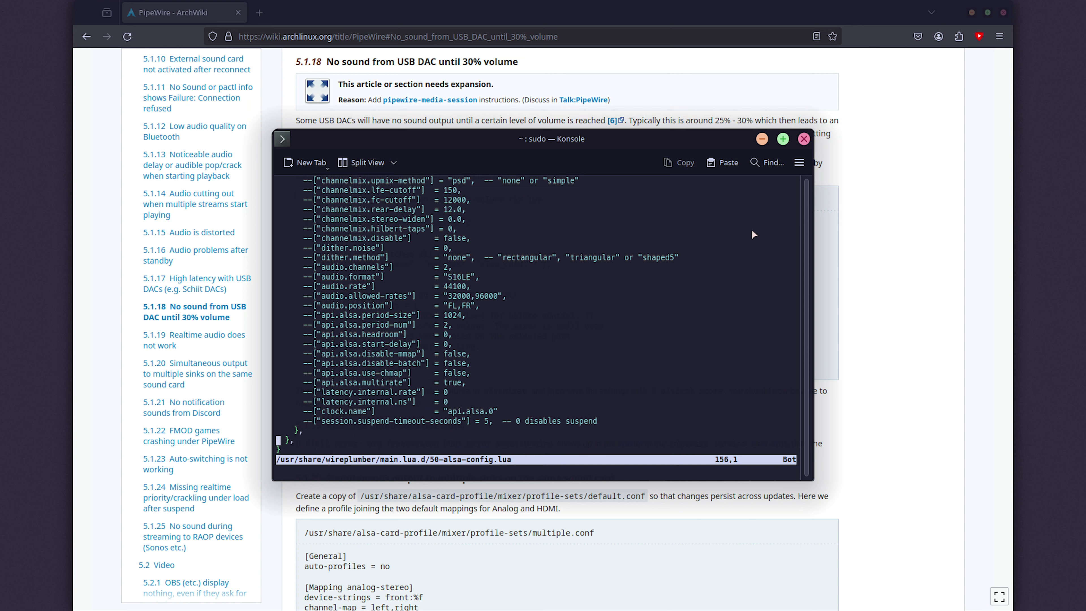
key("Up")
key("Up")
key("Up")
key("Up")
key("Up")
key("Up")
key("Up")
key("Up")
key("Up")
key("Up")
key("Up")
key("Up")
key("Up")
key("Up")
key("Up")
key("Up")
key("Up")
key("Up")
key("Up")
key("Up")
key("Up")
key("Up")
key("Up")
key("Up")
key("Up")
key("Up")
key("Up")
key("Up")
key("Up")
key("Up")
key("Up")
key("Up")
key("Up")
key("Up")
key("Up")
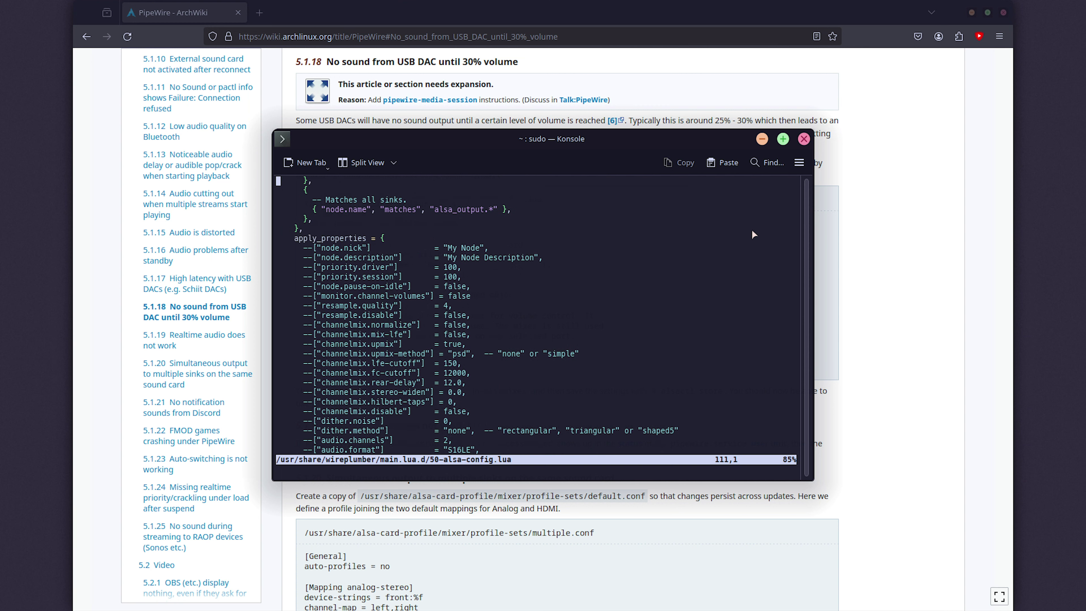
Search the file for api.alsa.soft-mixer, copying the setting name from the wiki.
type("/")
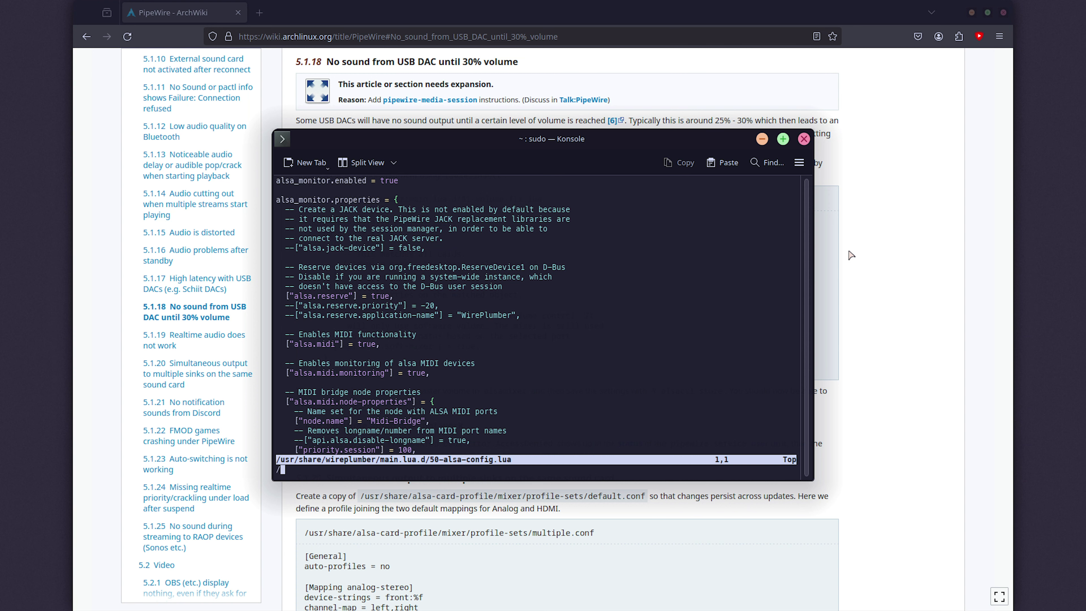
left_click(851, 255)
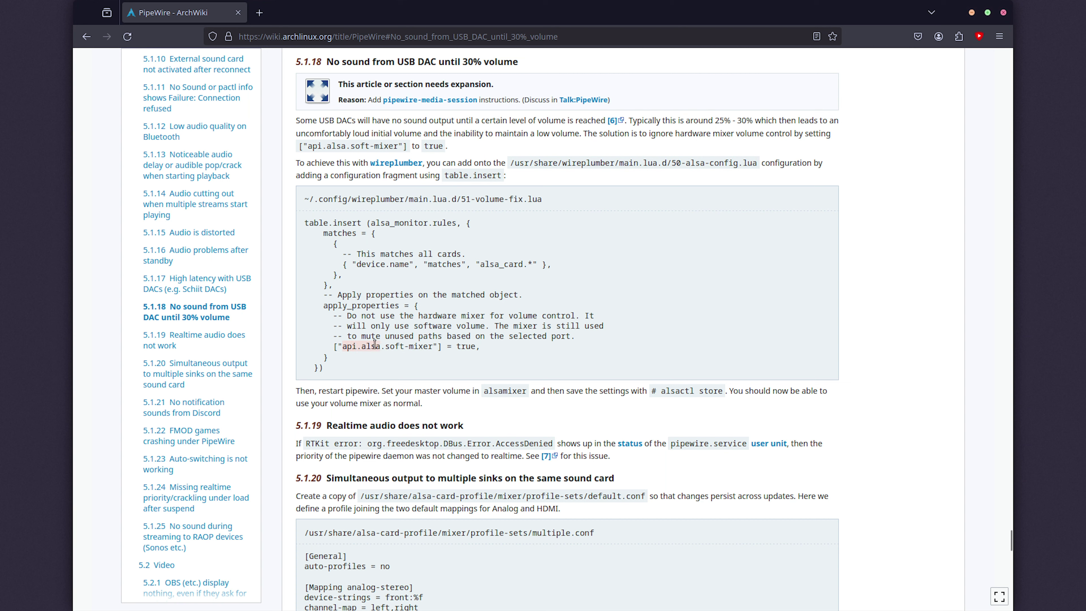
left_click_drag(375, 345, 418, 346)
key("ctrl+c")
key("alt+Tab")
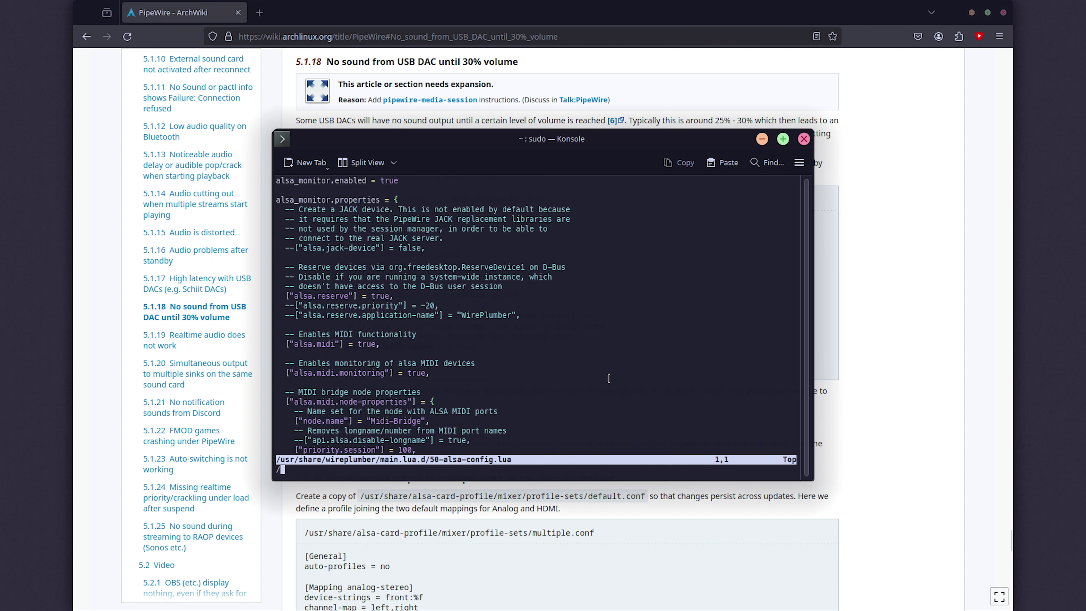
type("/")
middle_click(663, 360)
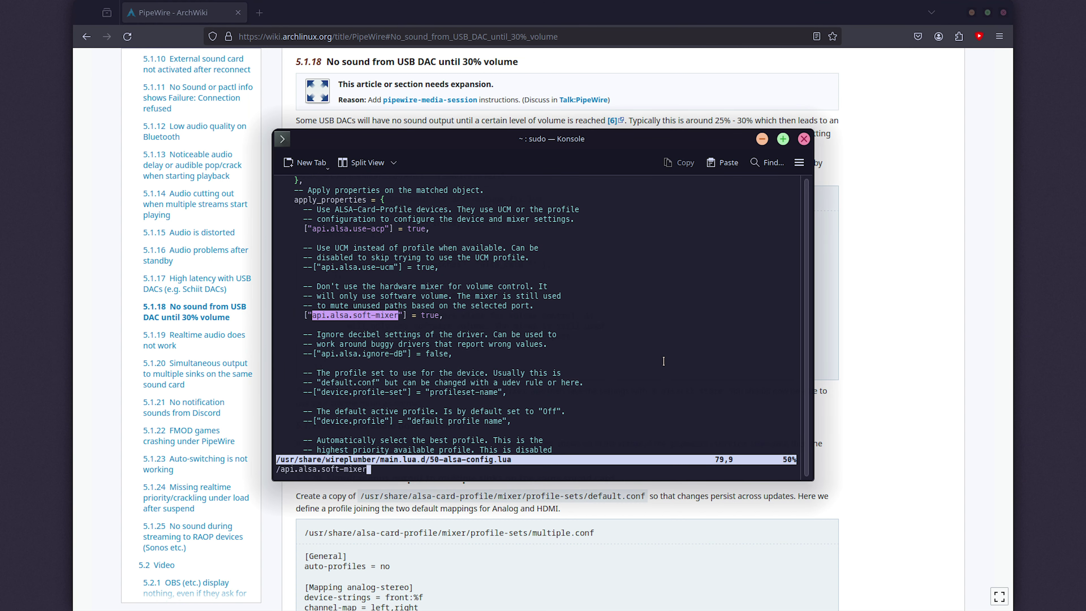
key("Return")
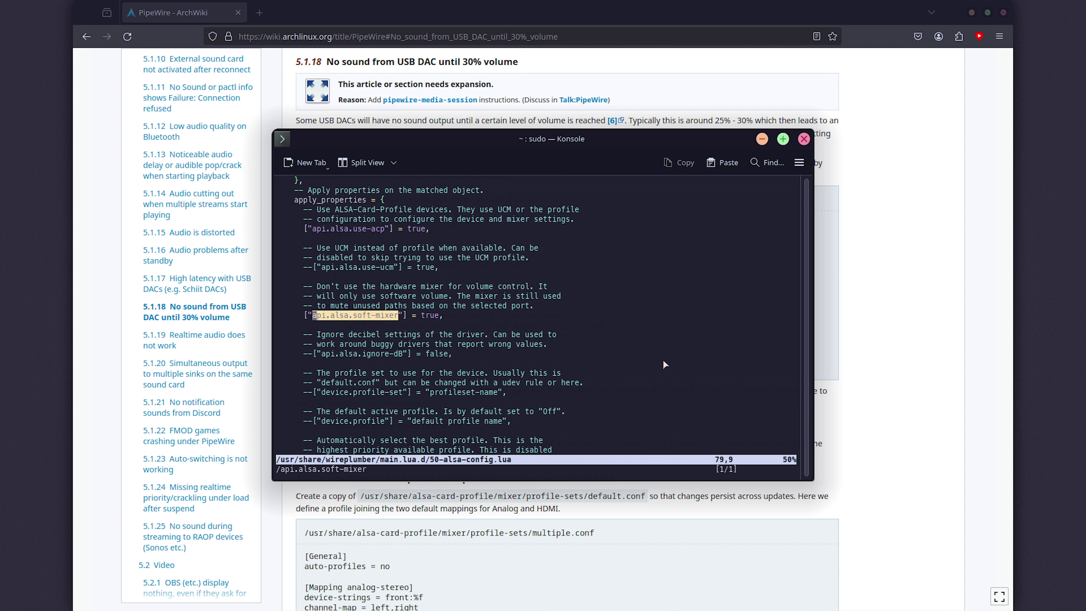
Uncomment the api.alsa.soft-mixer line, set it to true, and save with :wq.
key("h")
key("h")
type("i-")
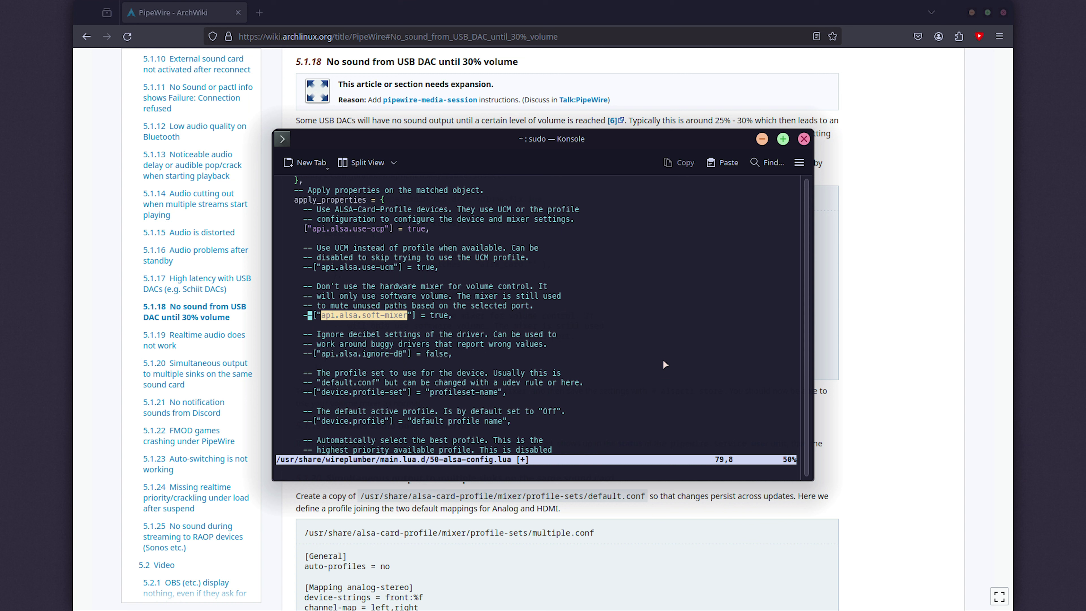
key("Escape")
key("x")
key("x")
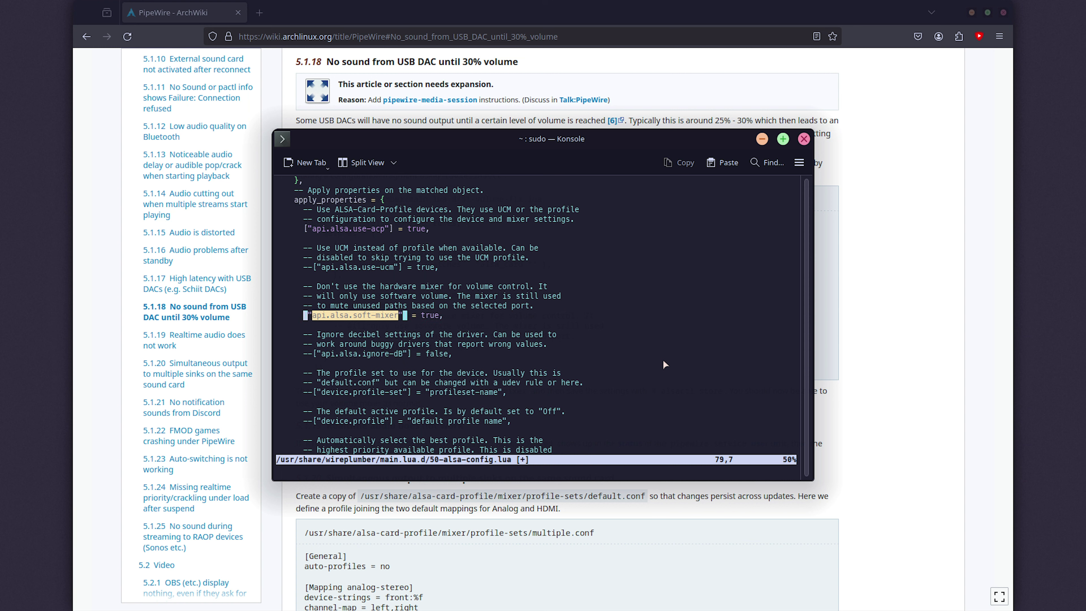
type("$cbfal")
key("Escape")
type("wtrue")
key("Escape")
type(":wq")
key("Return")
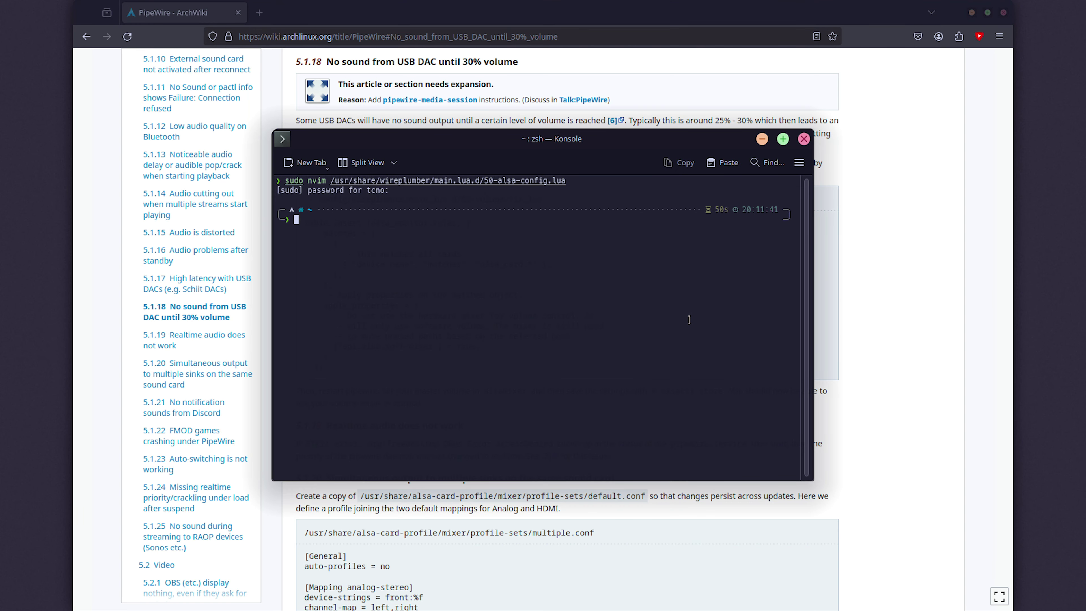
Run systemctl --user restart wireplumber pipewire pipewire-pulse, interrupt it, then select the wiki's USB DAC heading.
type("systemctl")
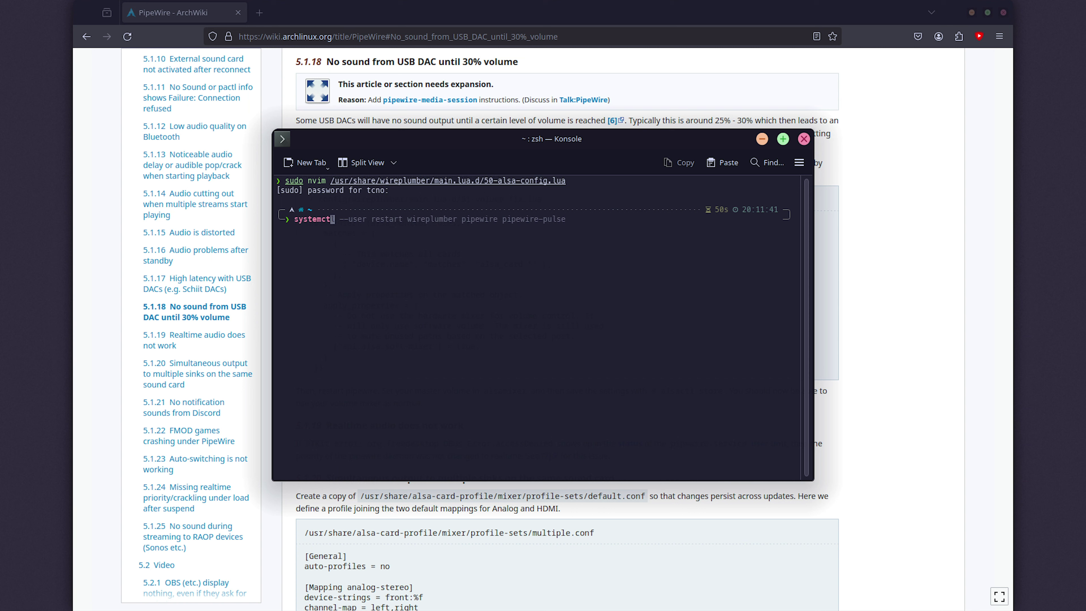
key("Right")
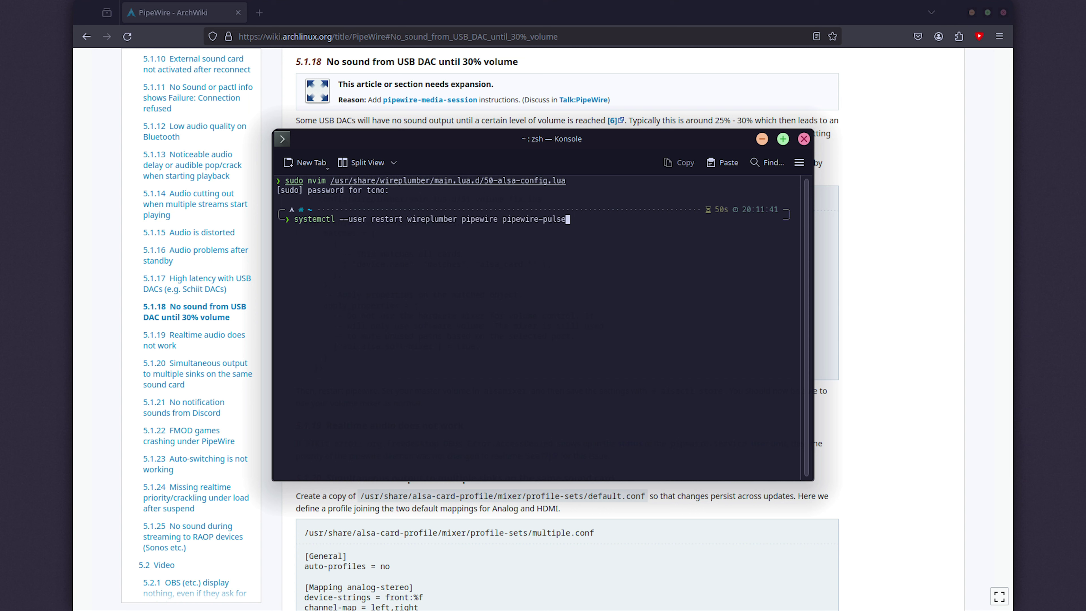
key("ctrl+c")
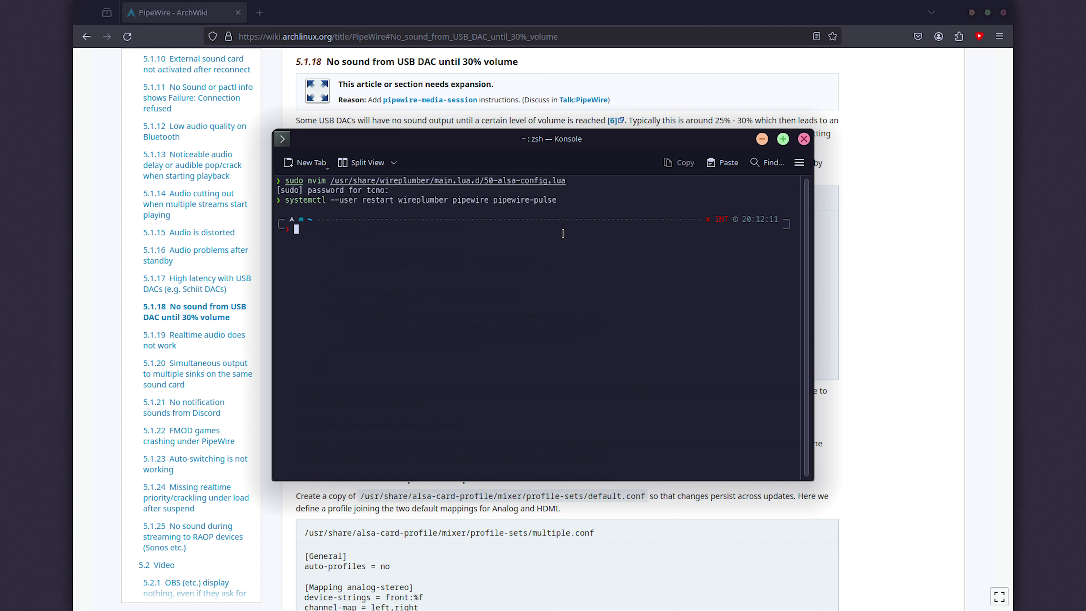
left_click_drag(537, 65, 324, 65)
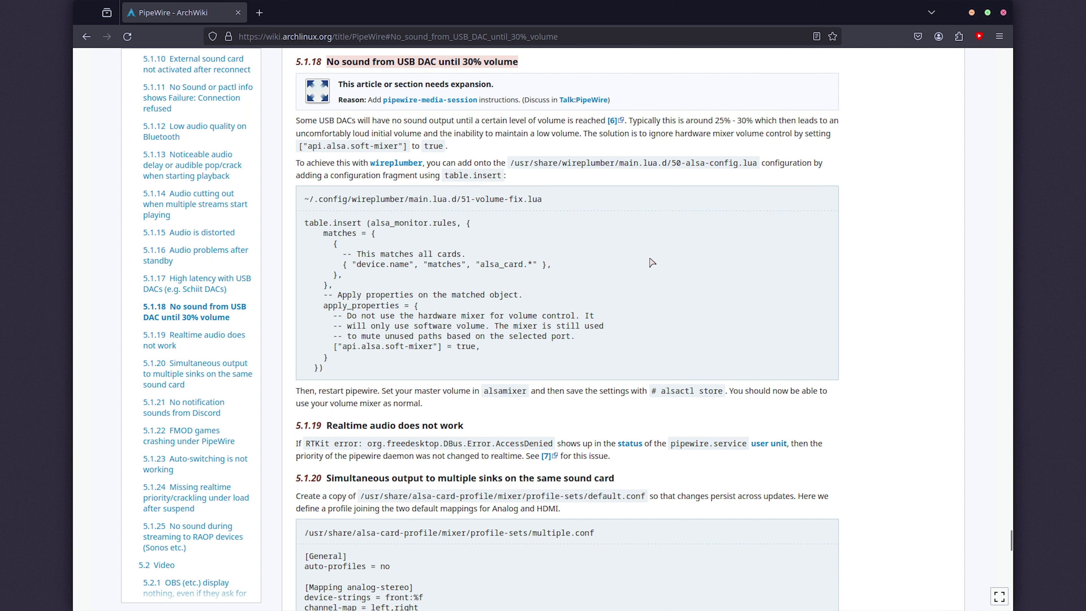
key("alt+Tab")
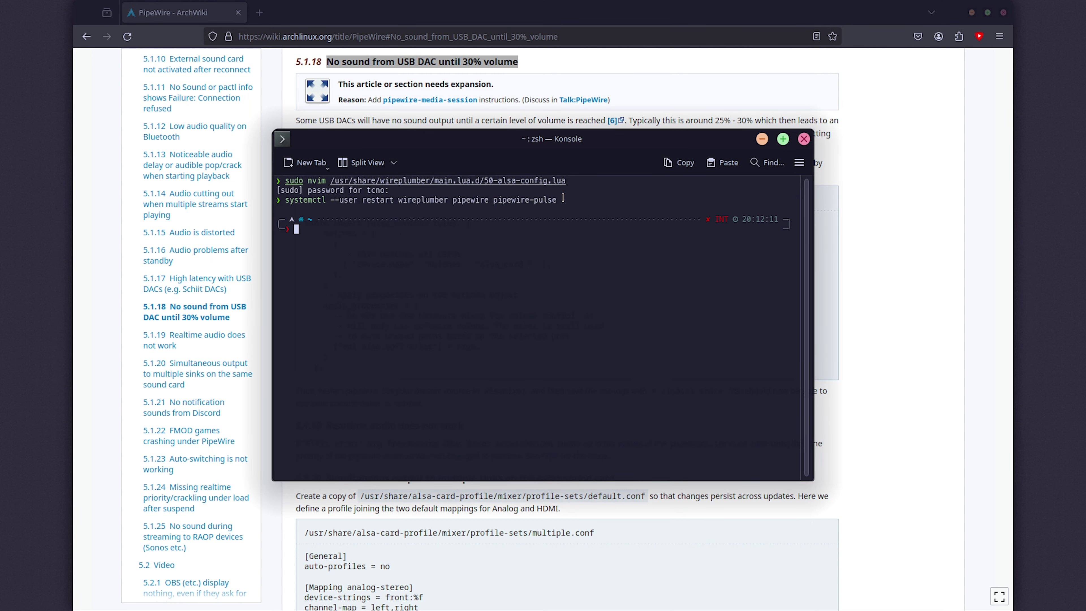
triple_click(615, 199)
left_click(606, 366)
key("alt+Tab")
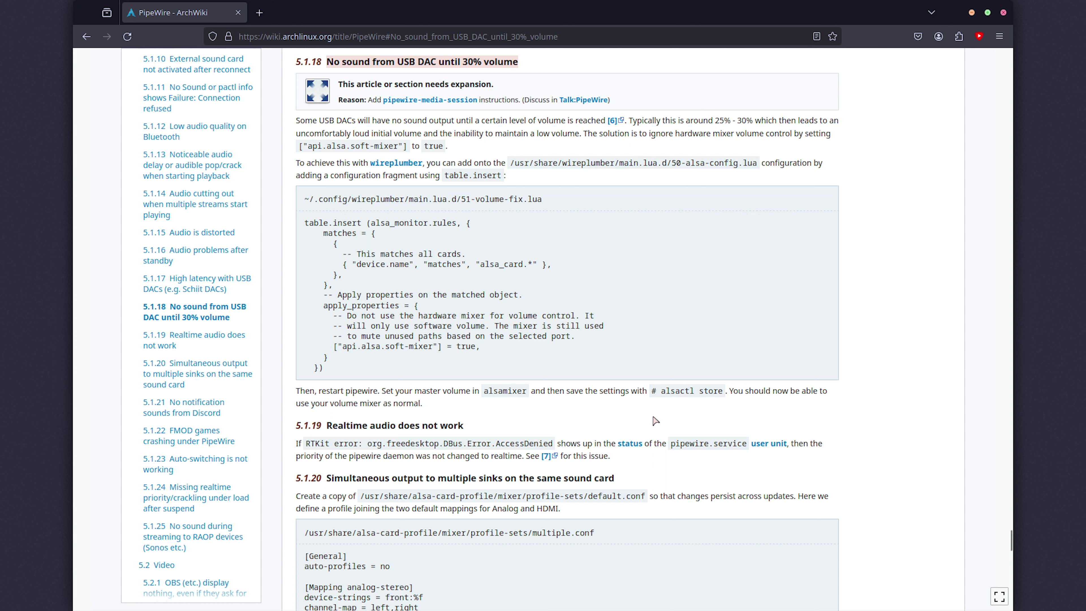
View Easy Effects' Input page, return to the Output page, and launch Discover from KRunner.
left_click_drag(506, 372, 340, 228)
left_click(340, 228)
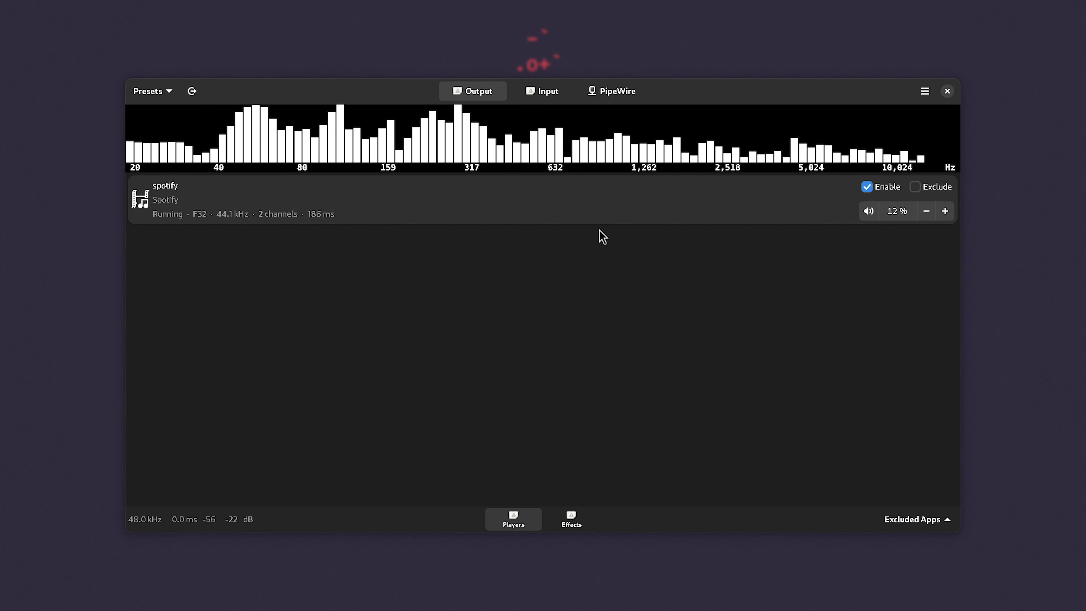
left_click(543, 94)
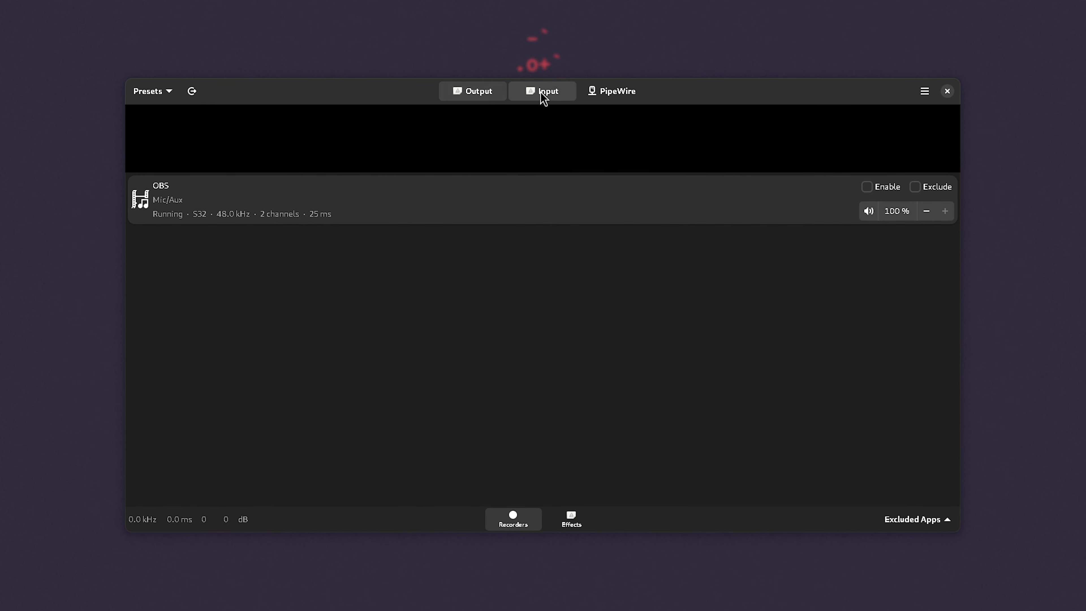
left_click(487, 98)
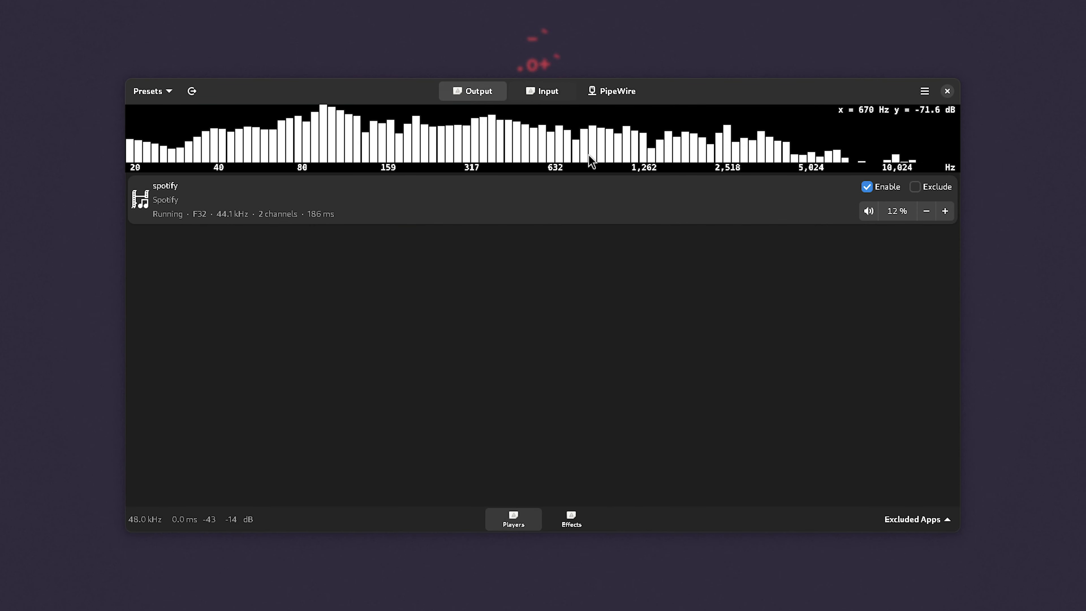
key("alt+space")
left_click(656, 188)
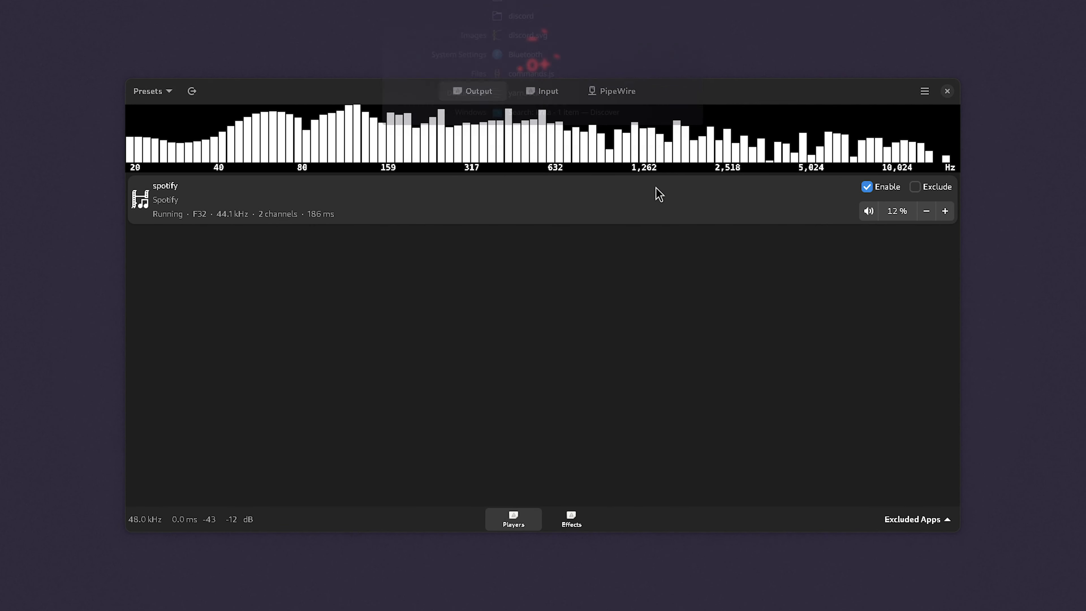
Search Discover for 'easy effects', scroll its installed 7.1.4 page, then close Discover.
type("easy effects")
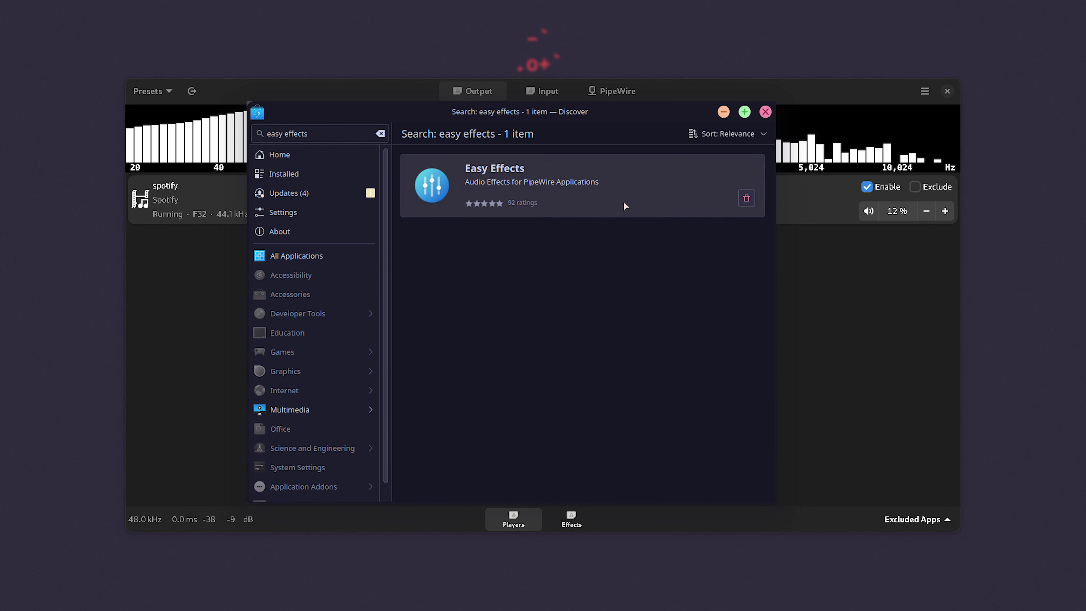
left_click(611, 209)
scroll(590, 255, "down", 5)
scroll(590, 255, "down", 5)
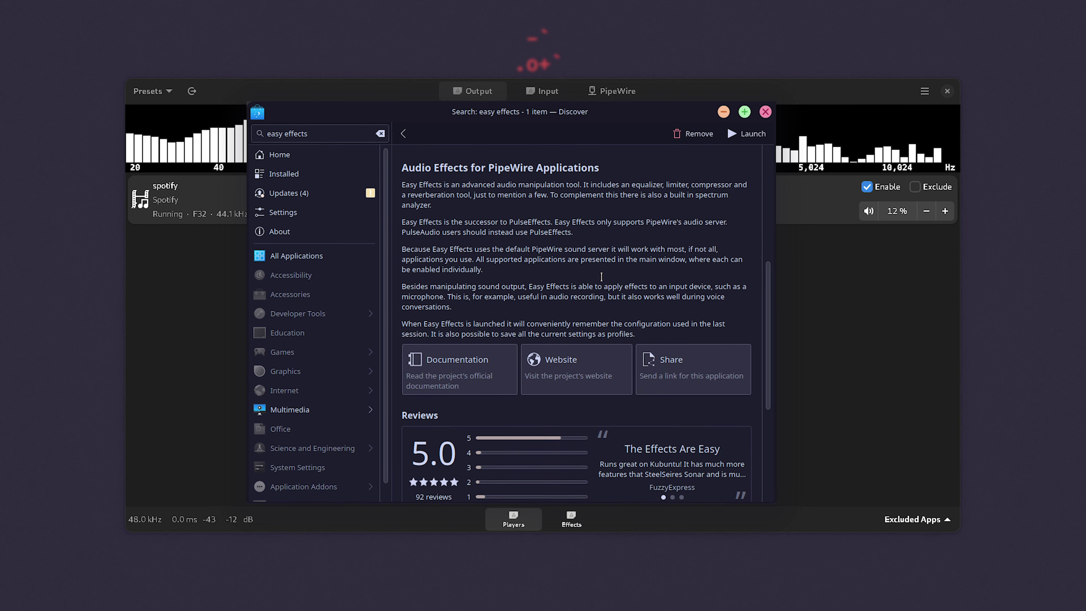
scroll(593, 295, "up", 10)
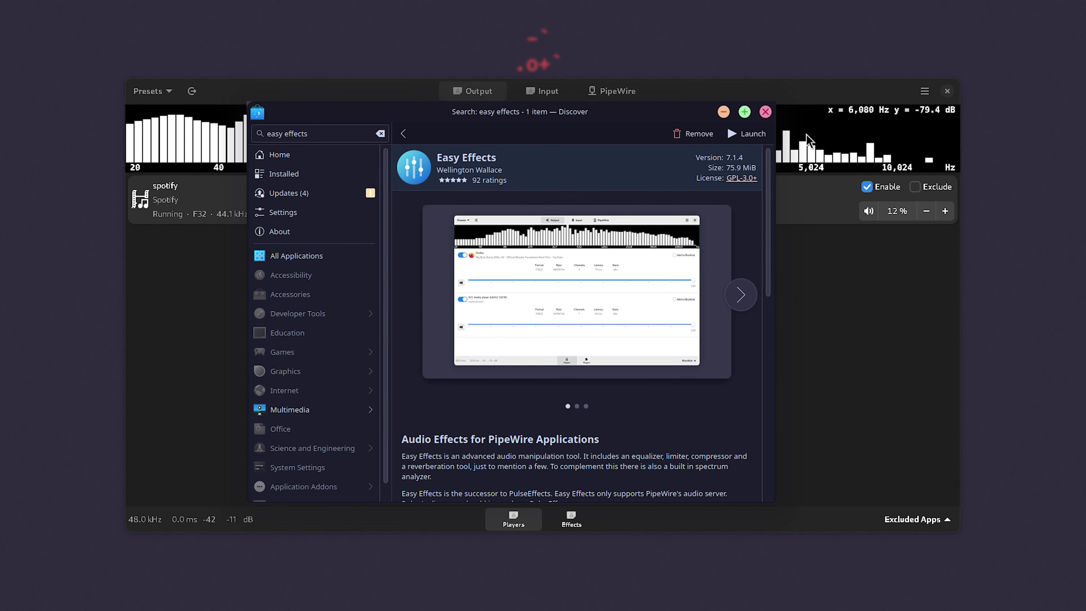
left_click(765, 112)
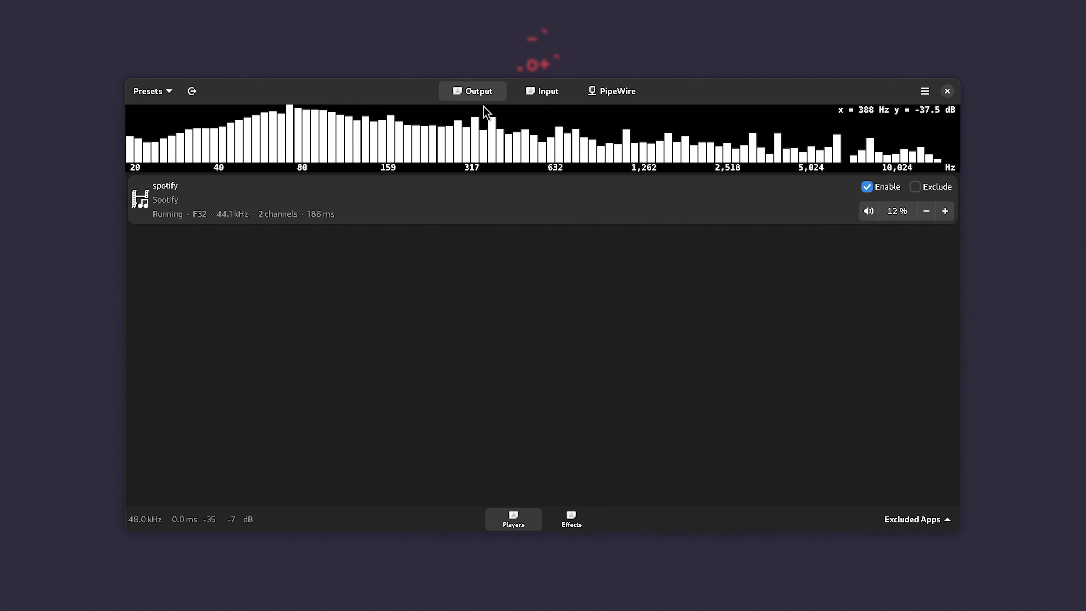
Switch to the Effects page and search the Add Effect list for 'eq' without adding anything.
left_click(566, 522)
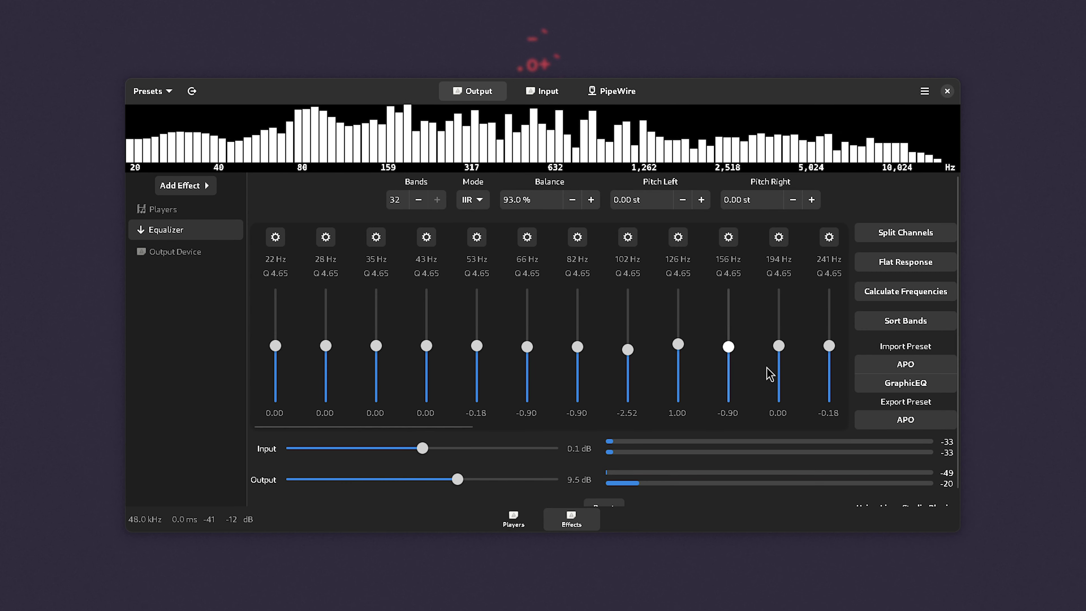
left_click(193, 188)
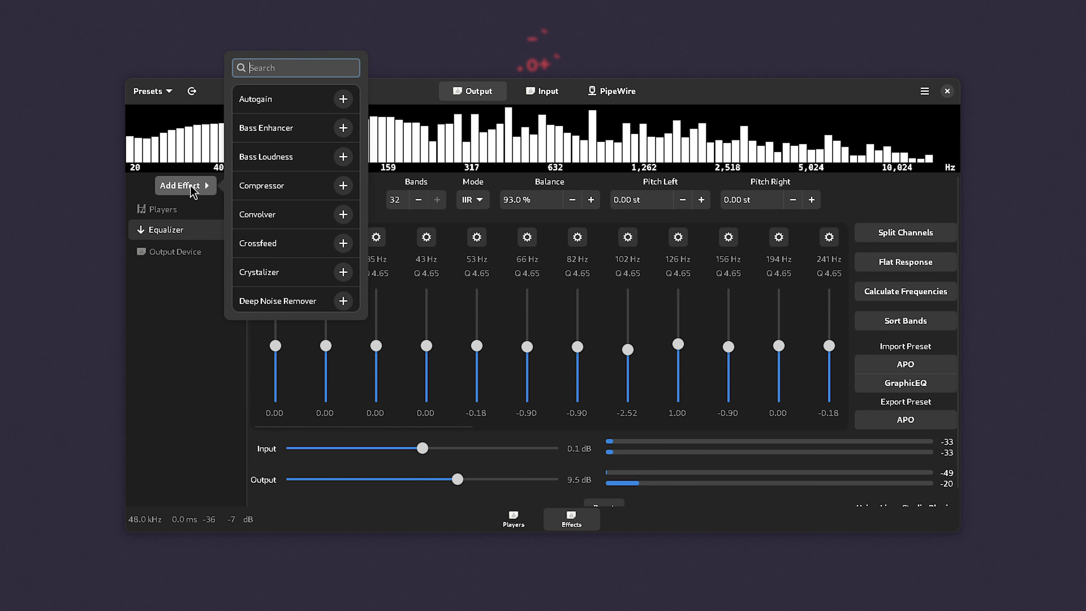
type("eq")
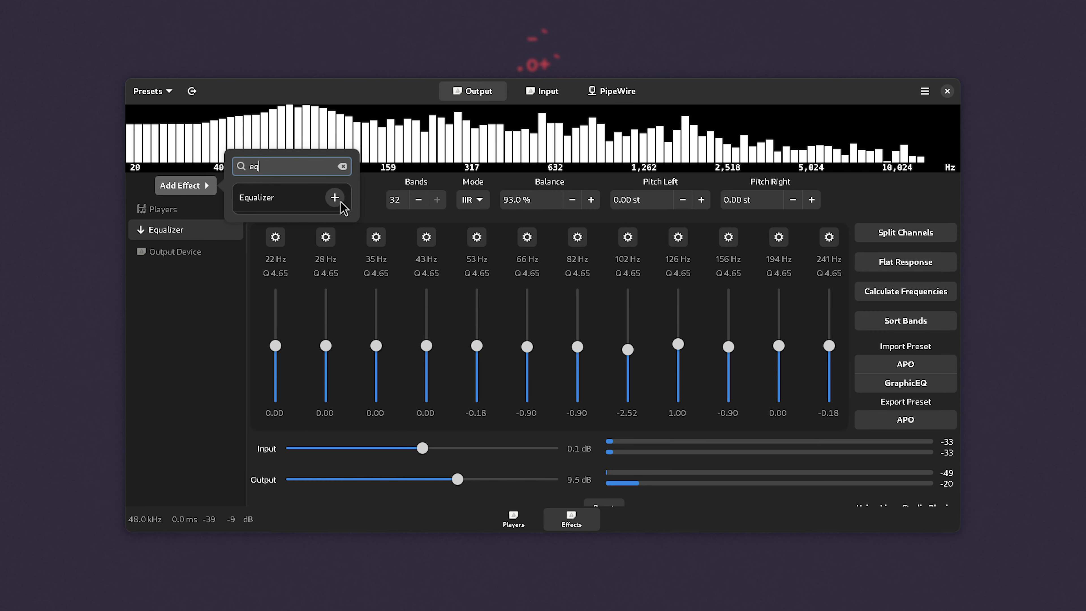
left_click(789, 203)
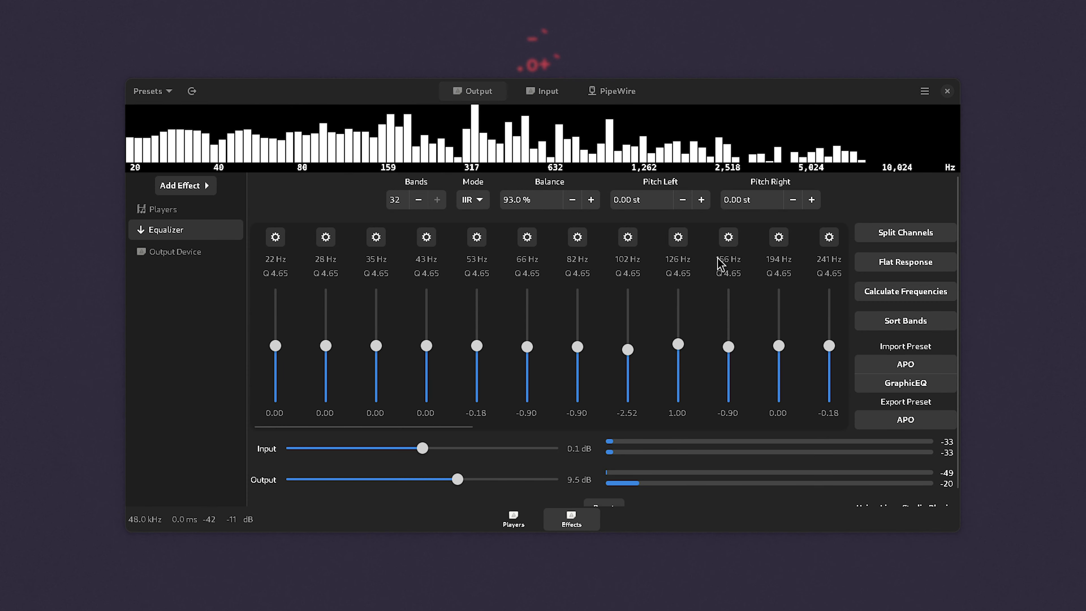
Search KRunner for 'equalizer' and launch the Split Stereo 32 Band Graphic Equalizer.
key("alt+space")
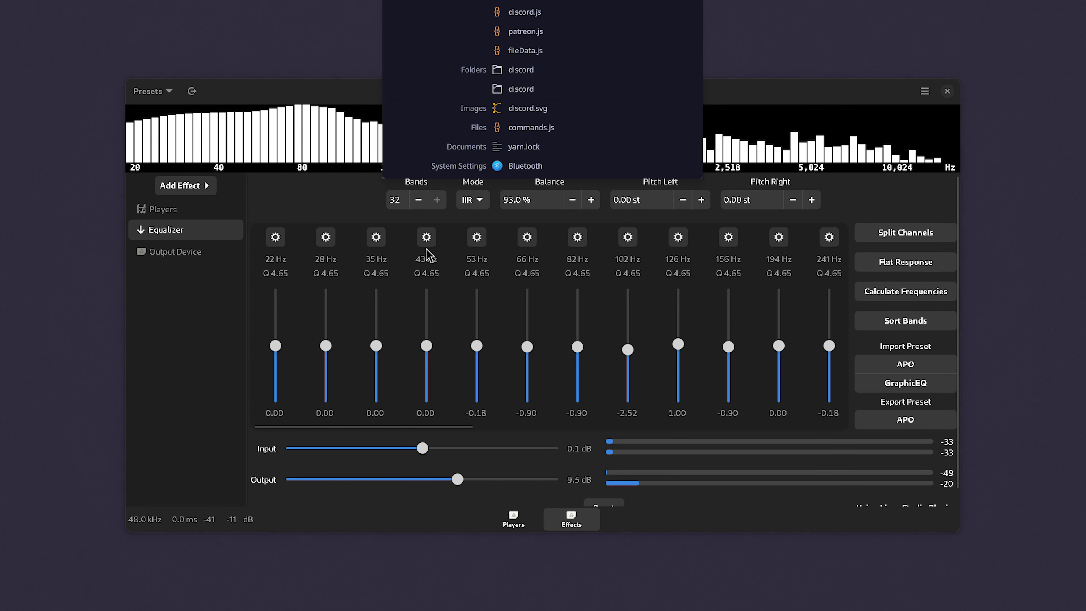
type("equalizer")
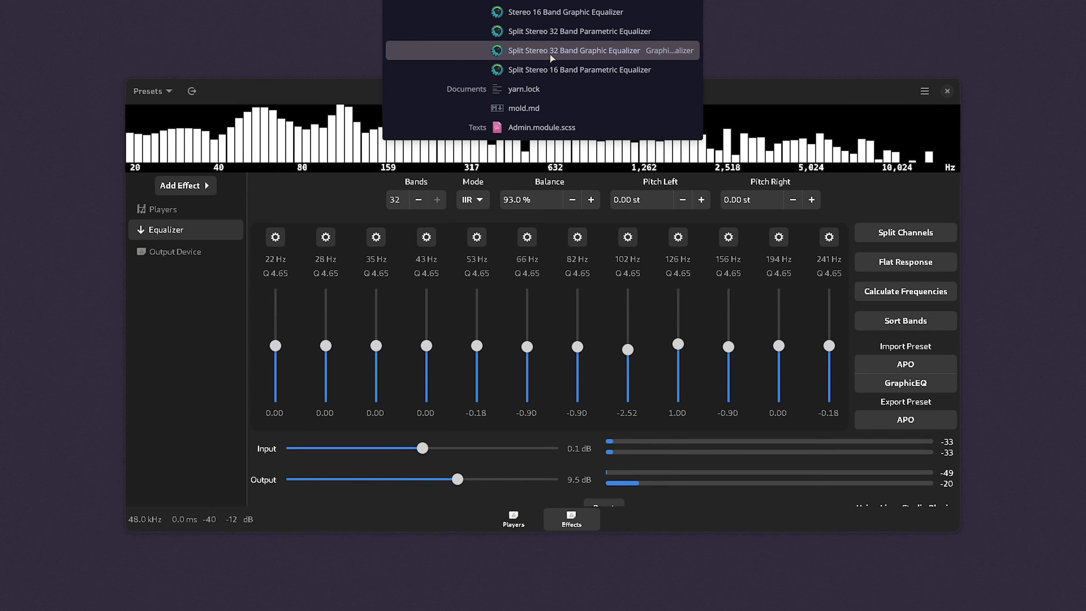
left_click(551, 58)
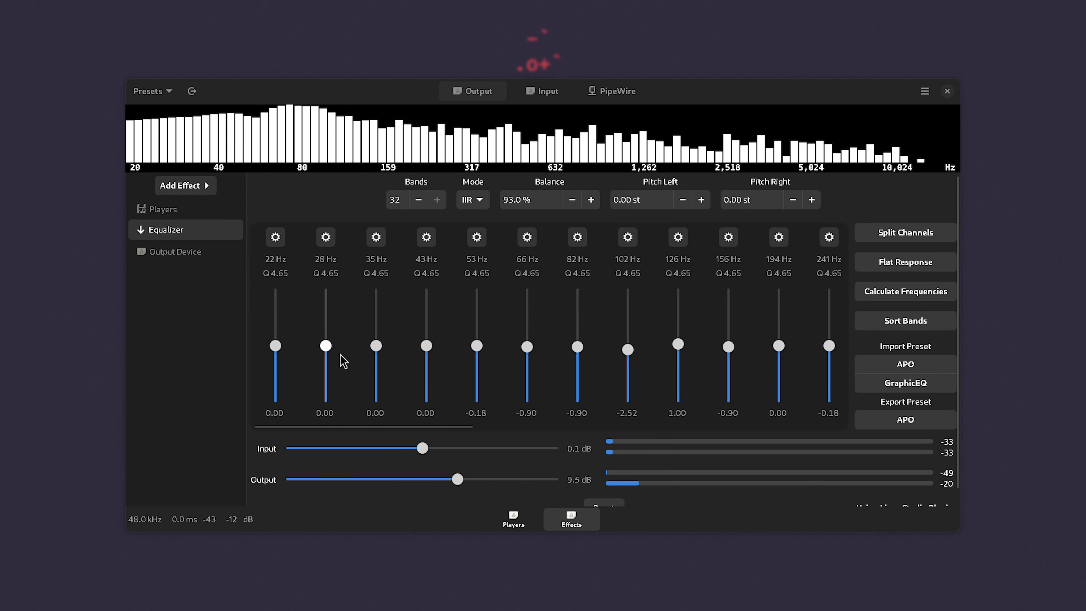
left_click(536, 206)
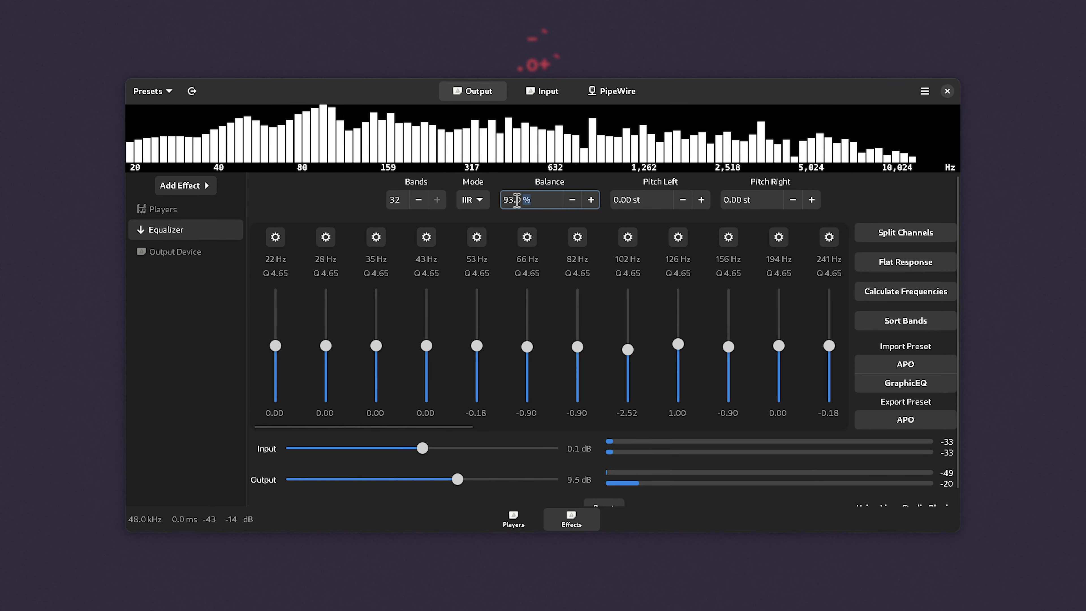
scroll(553, 204, "down", 2)
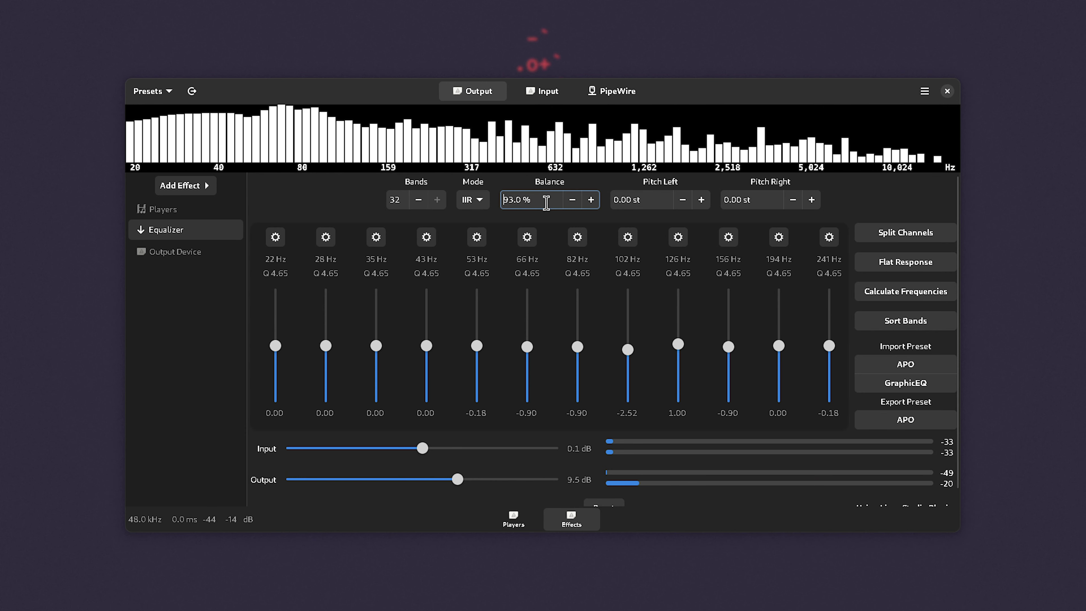
left_click(550, 202)
key("ctrl+a")
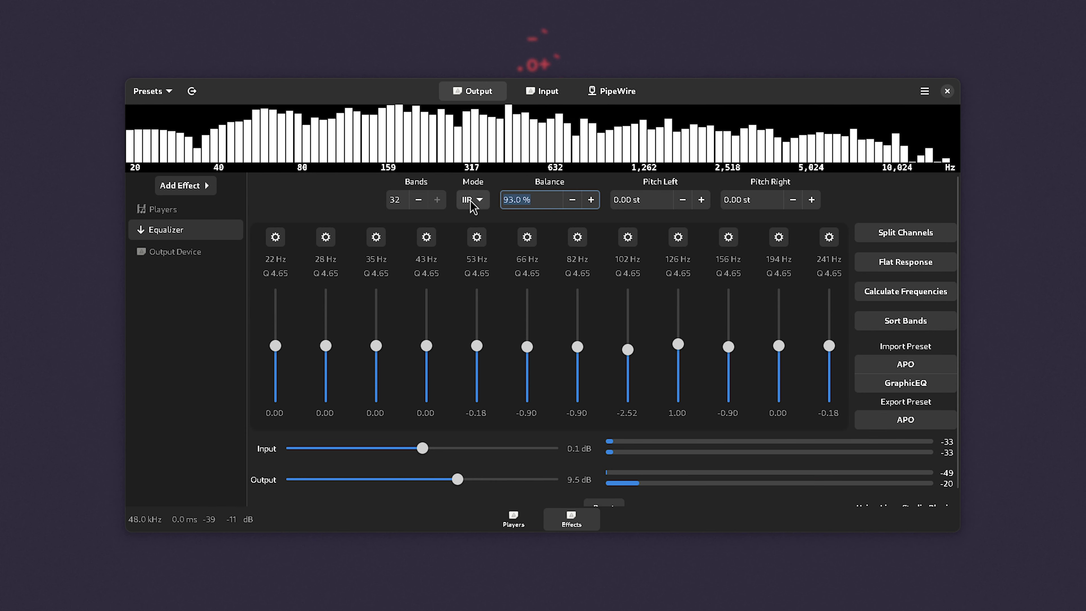
type("0")
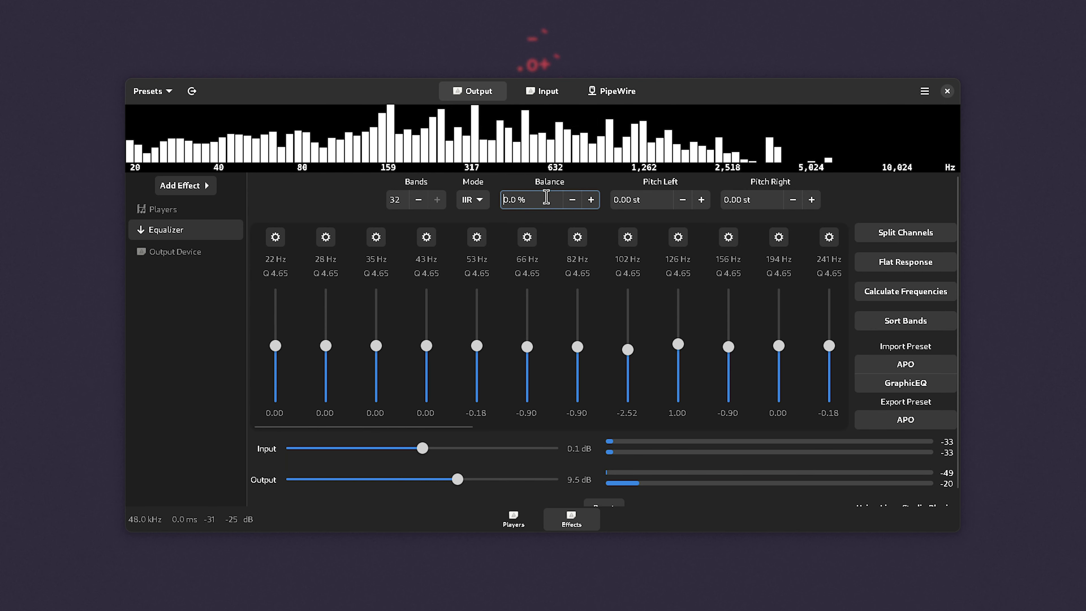
key("ctrl+a")
type("-100")
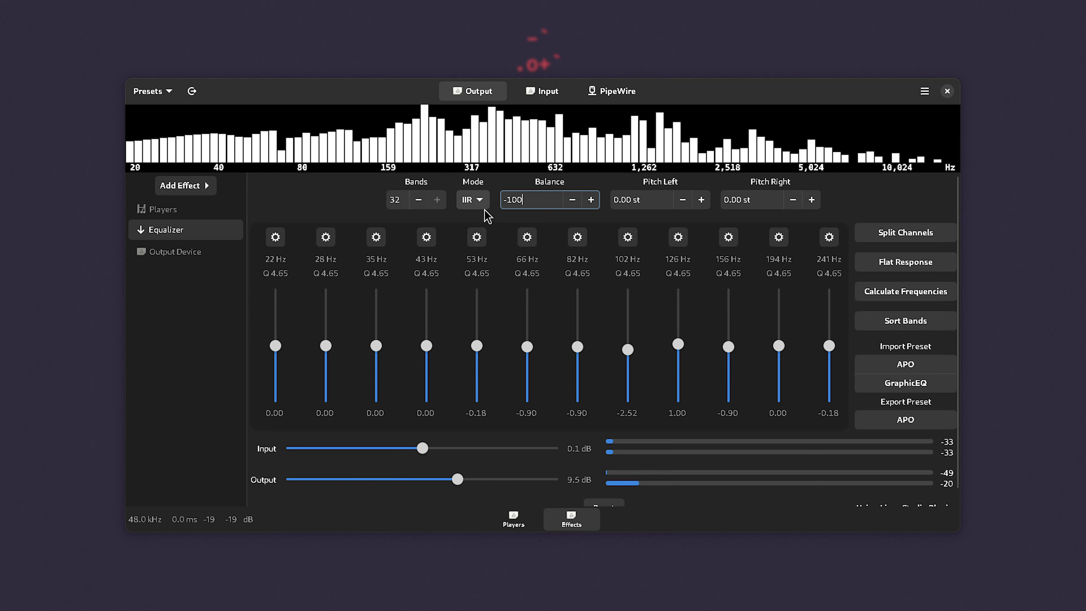
key("Return")
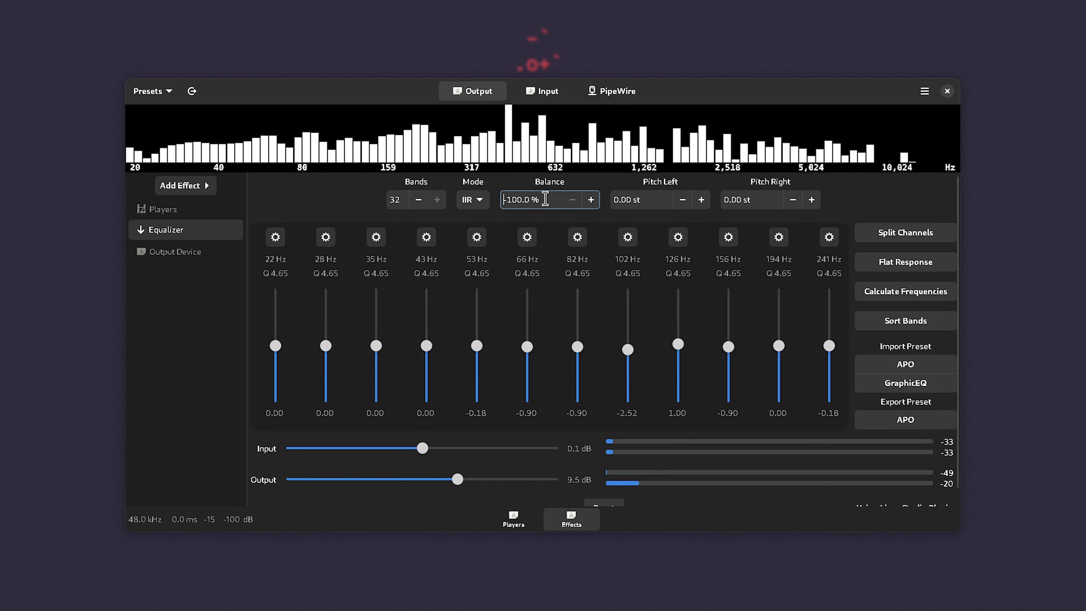
key("ctrl+a")
key("alt+Tab")
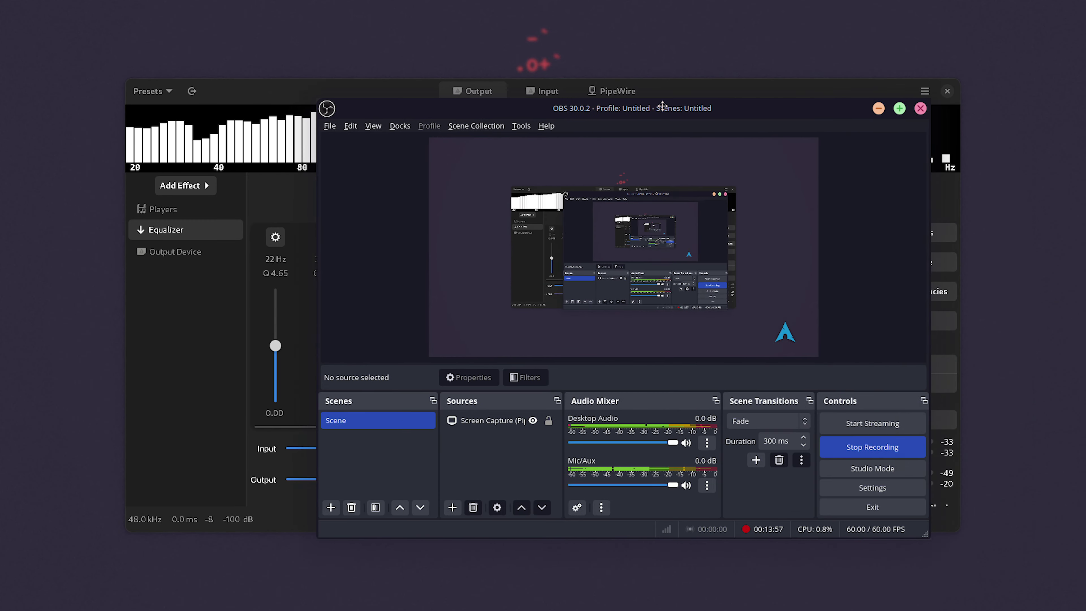
key("alt+Tab")
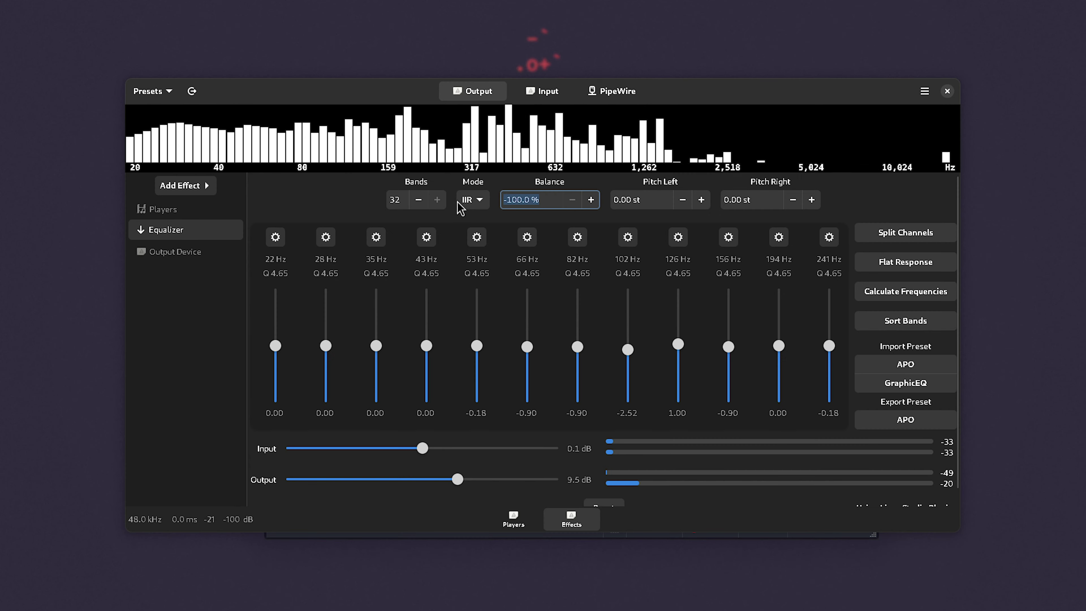
type("0")
key("Return")
key("alt+Tab")
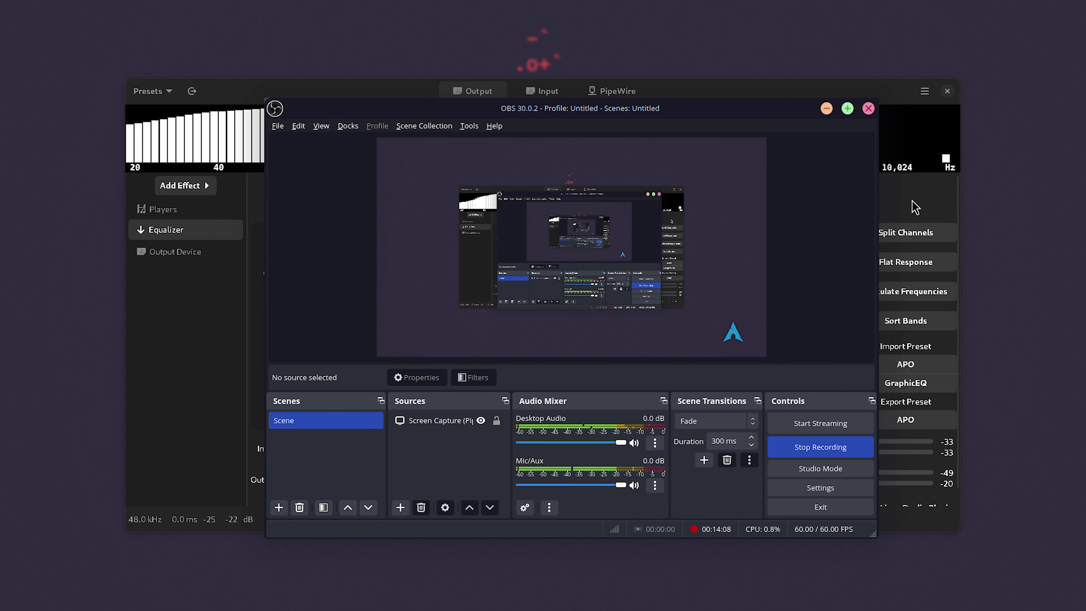
key("alt+Tab")
scroll(524, 199, "up", 13)
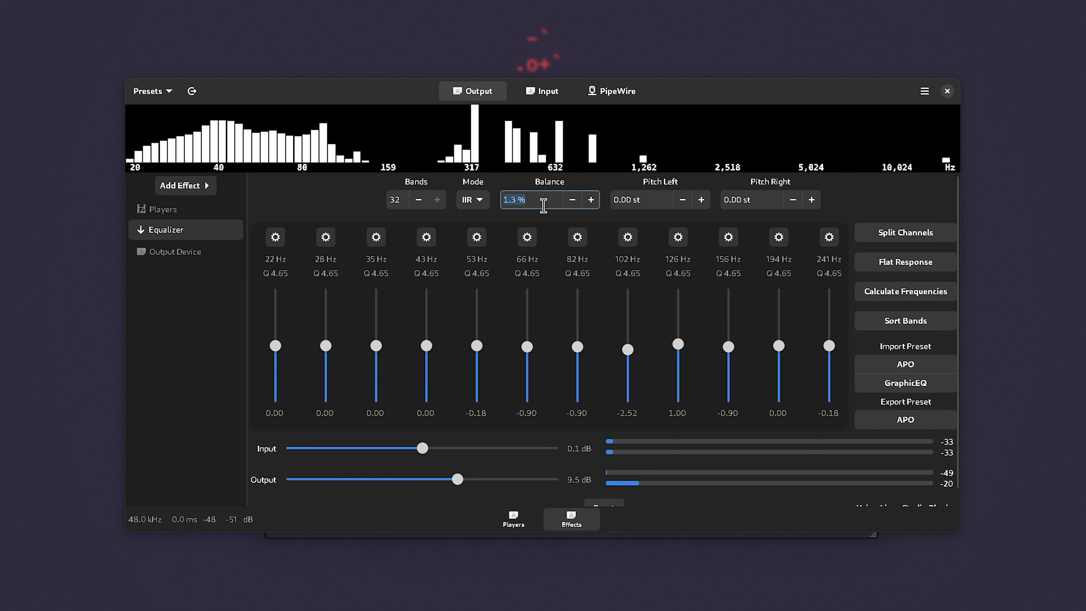
type("93")
key("Return")
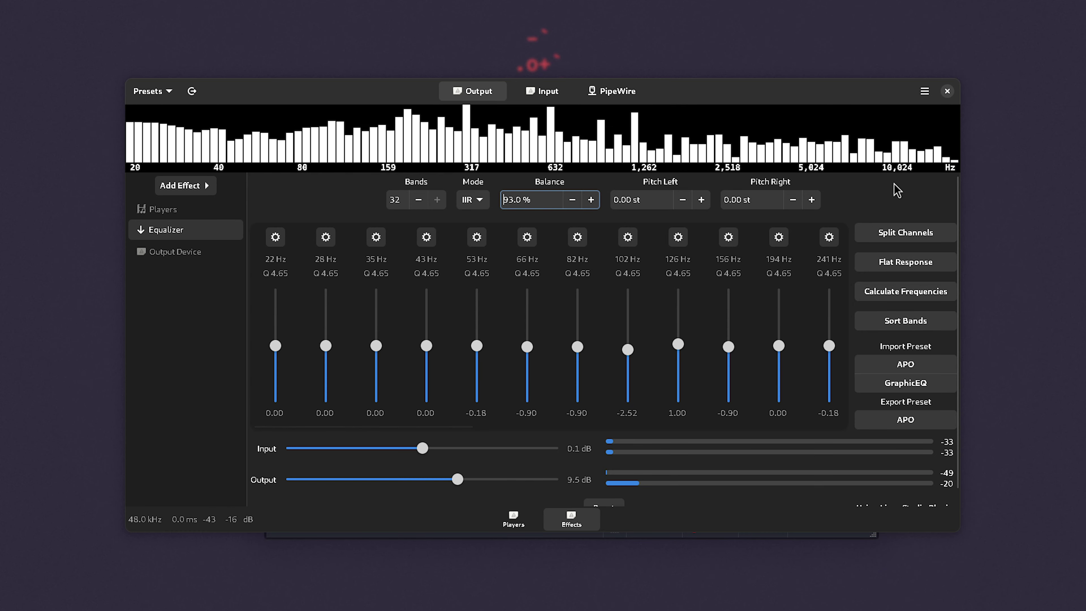
key("alt+Tab")
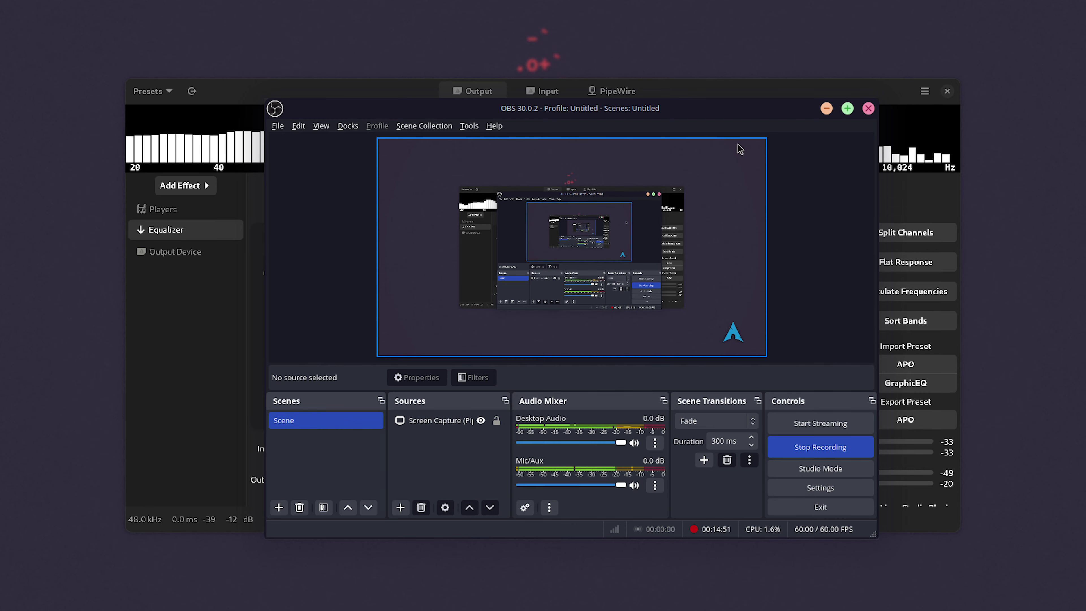
key("alt+Tab")
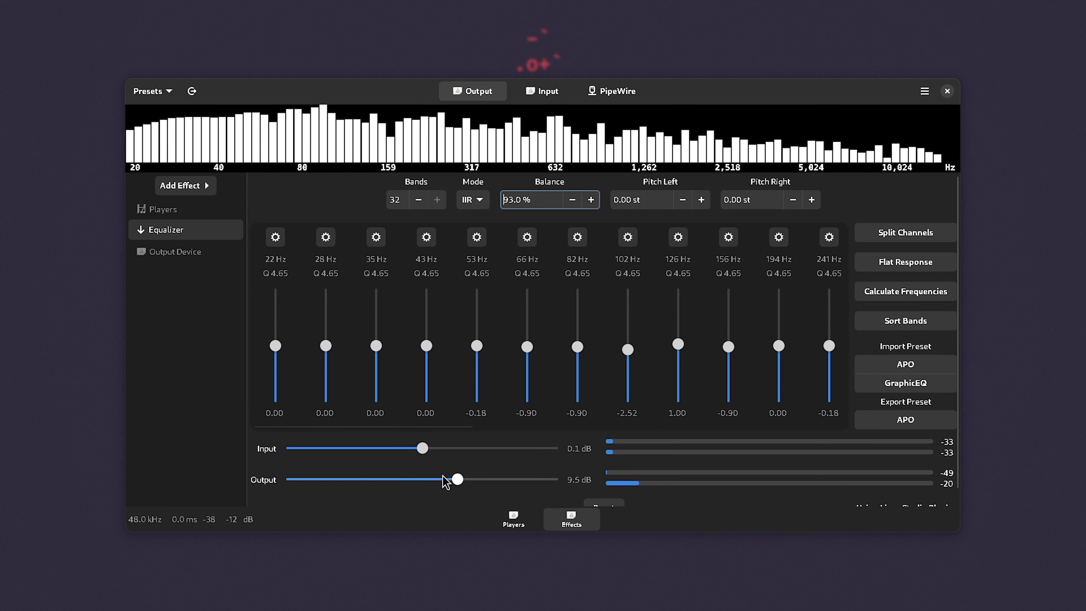
Raise the Easy Effects equalizer Output gain from 9.5 dB to 15.6 dB.
left_click_drag(456, 479, 482, 485)
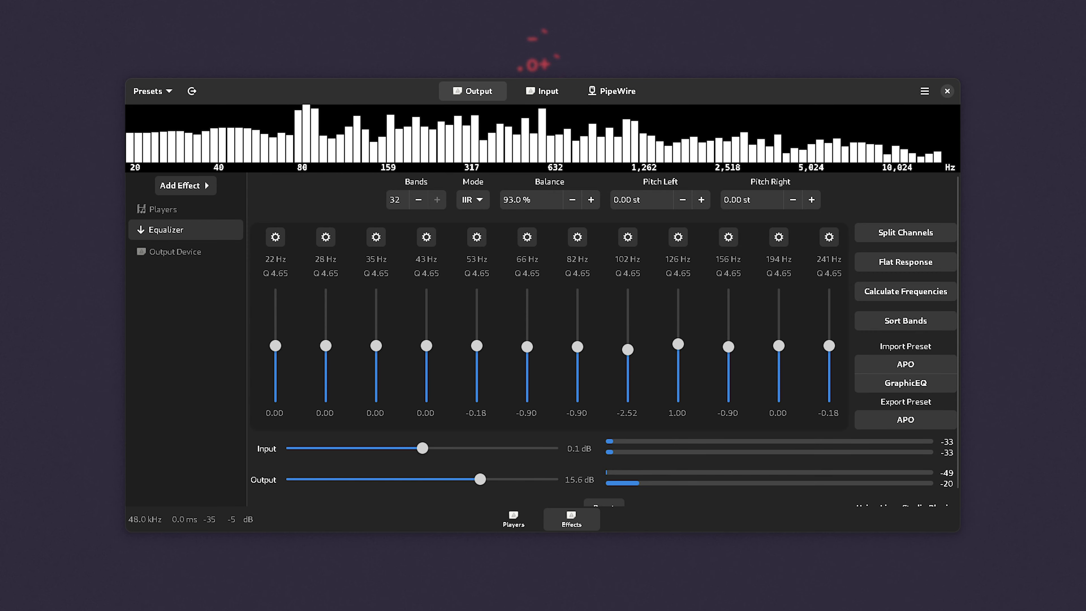